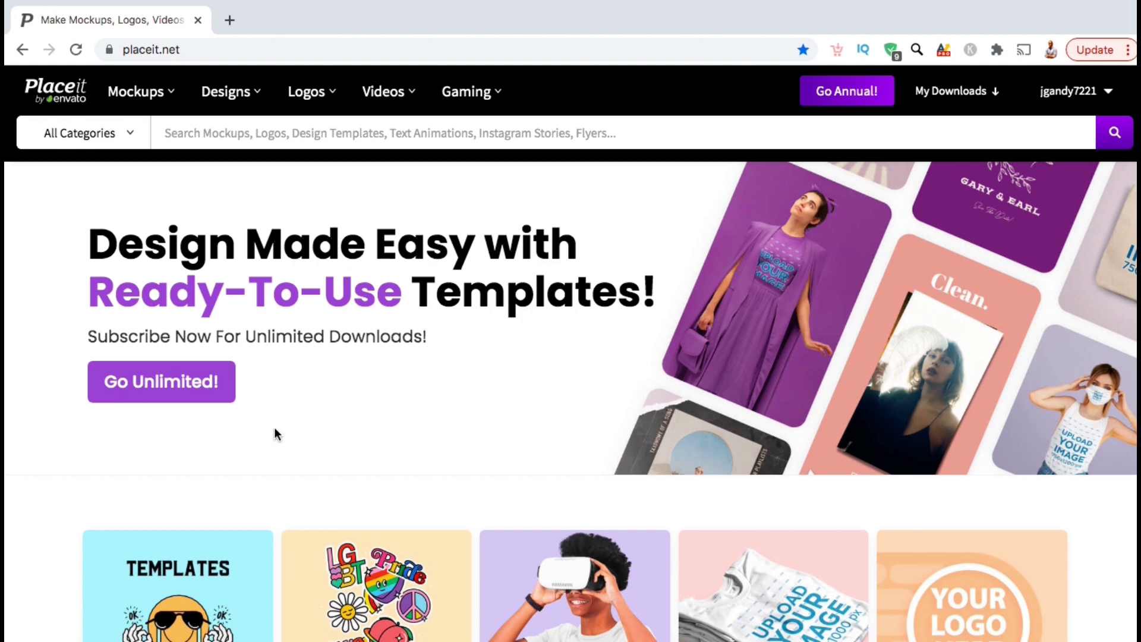
- Go to Placeit's T-Shirts mockup page through the Mockups menu
mouse_move(177, 102)
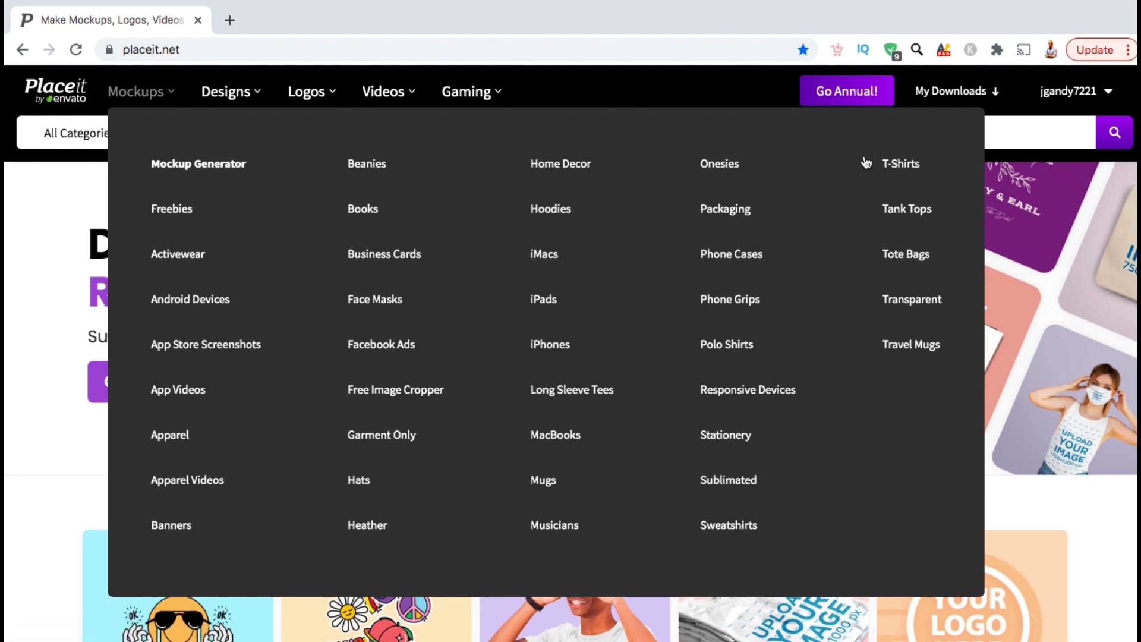
left_click(901, 165)
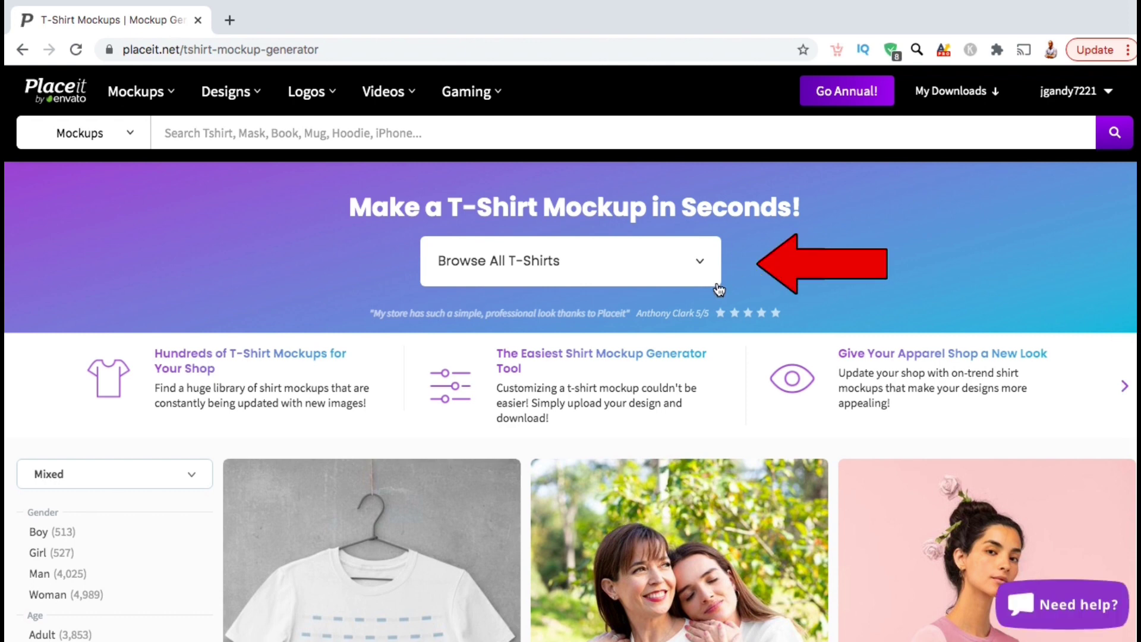
- Switch the listing to All T-Shirts and scroll through the results
left_click(700, 268)
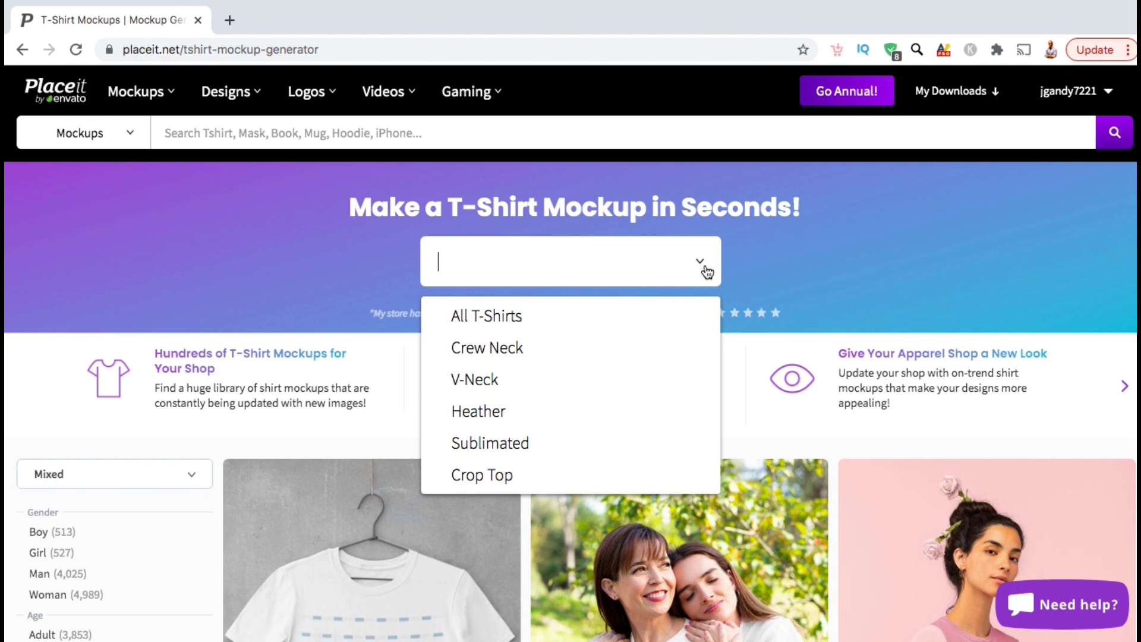
left_click(763, 257)
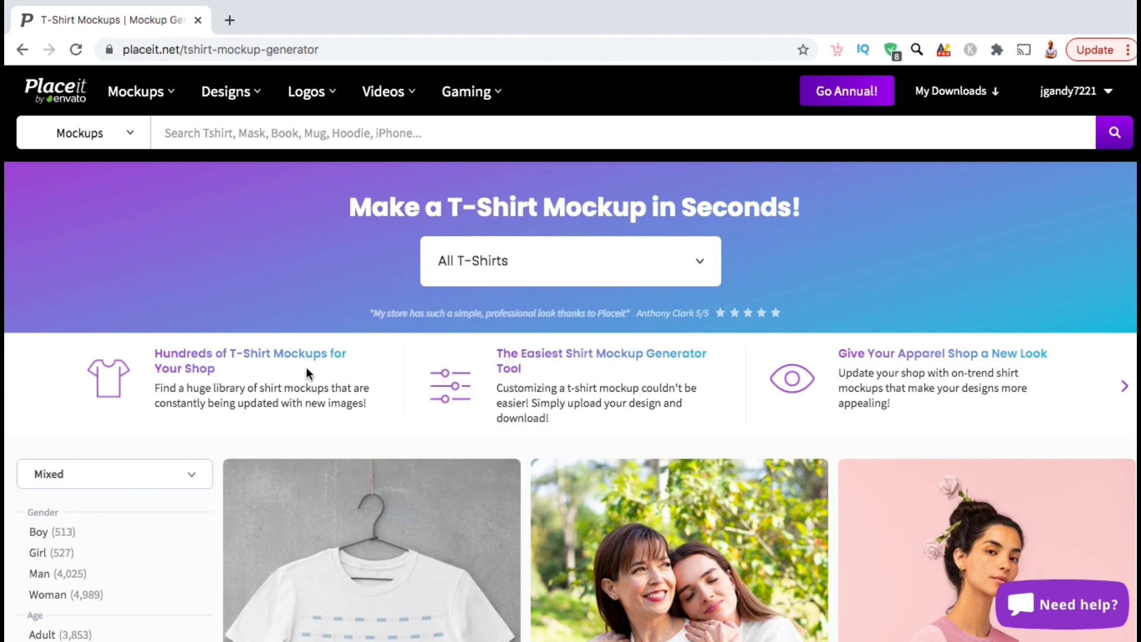
scroll(214, 441, "down", 4)
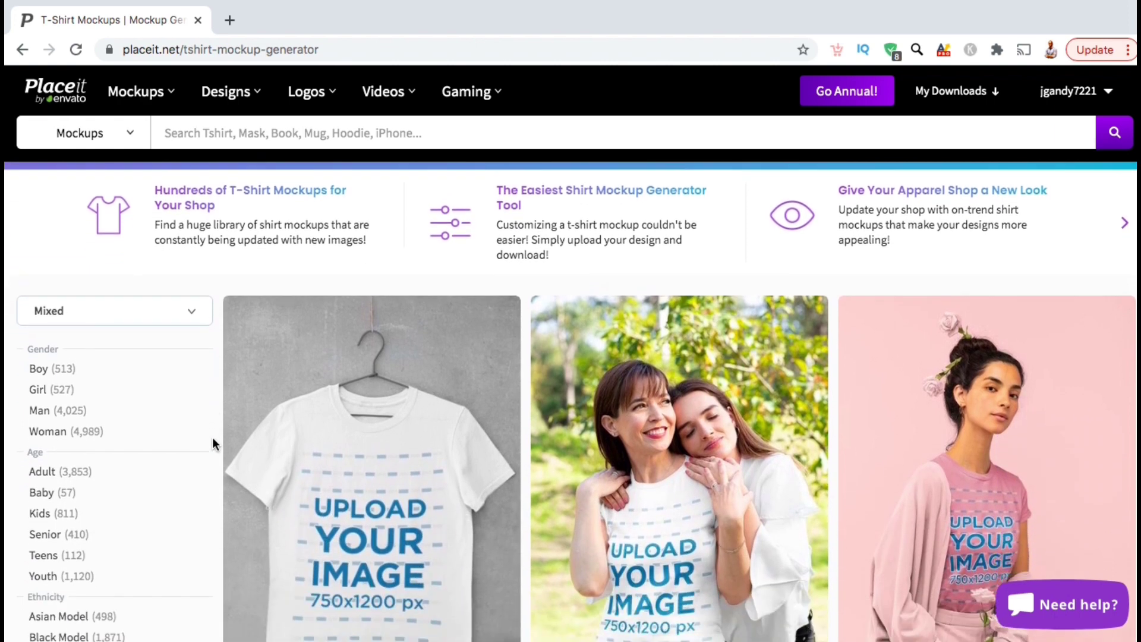
scroll(214, 443, "down", 1)
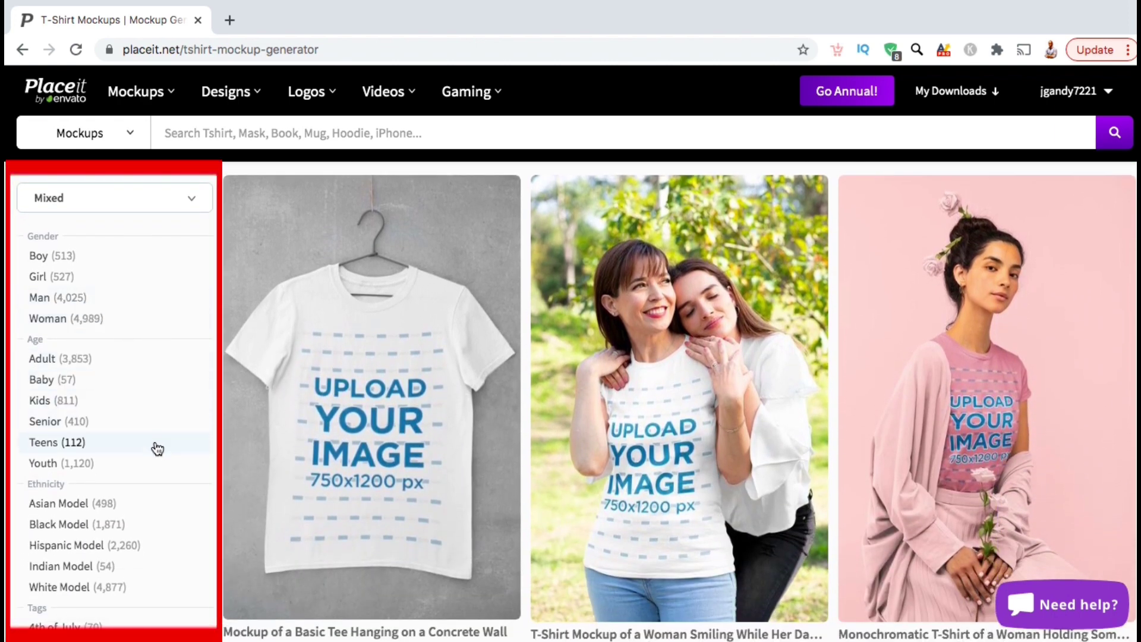
scroll(148, 481, "down", 10)
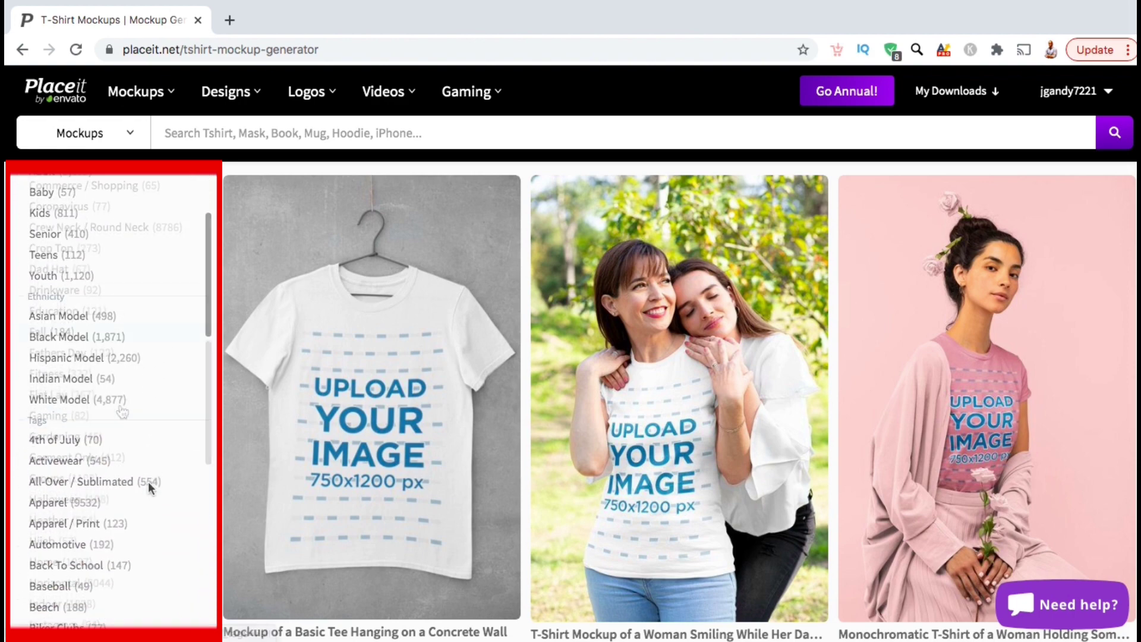
scroll(122, 410, "down", 3)
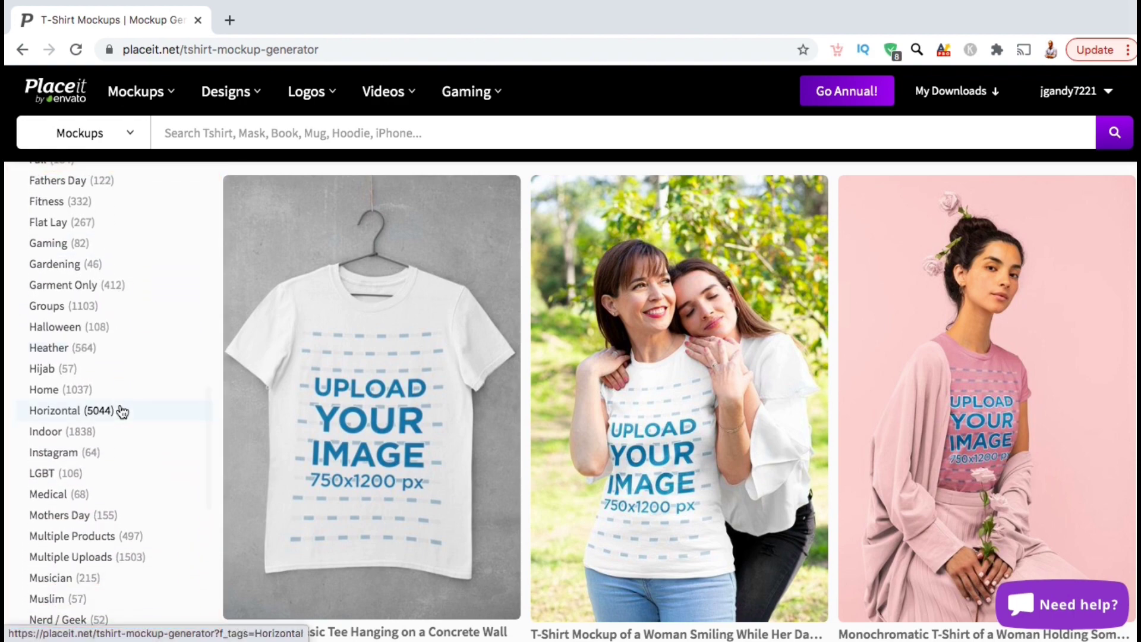
scroll(120, 409, "up", 15)
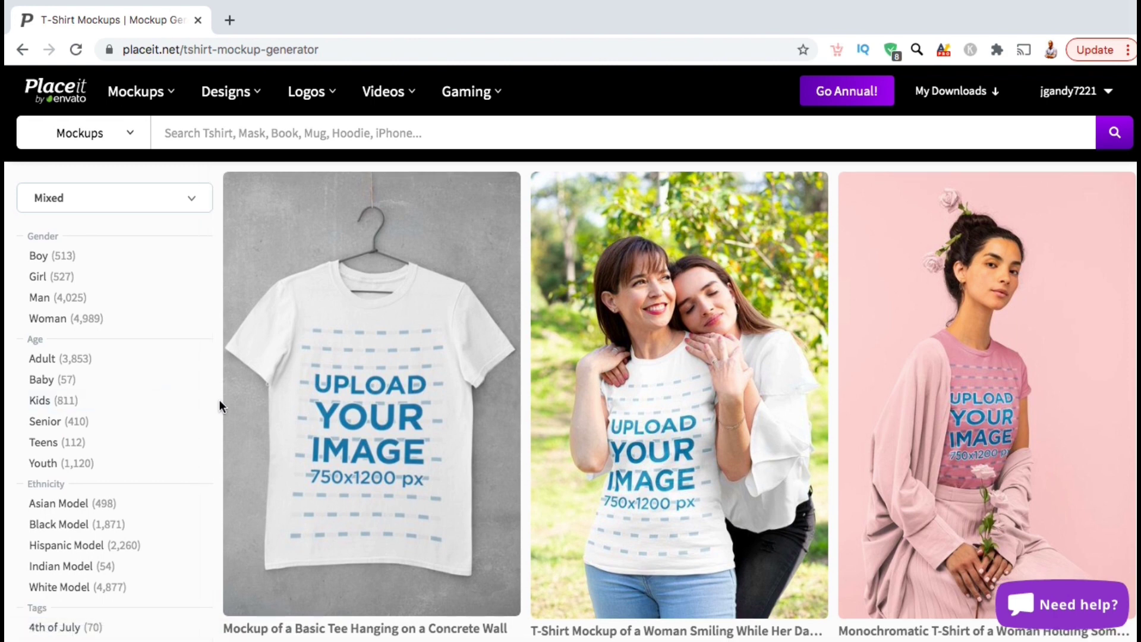
- Scroll further down to the Pointing at Product mockups of models pointing at their shirts
scroll(219, 405, "down", 3)
scroll(220, 404, "down", 4)
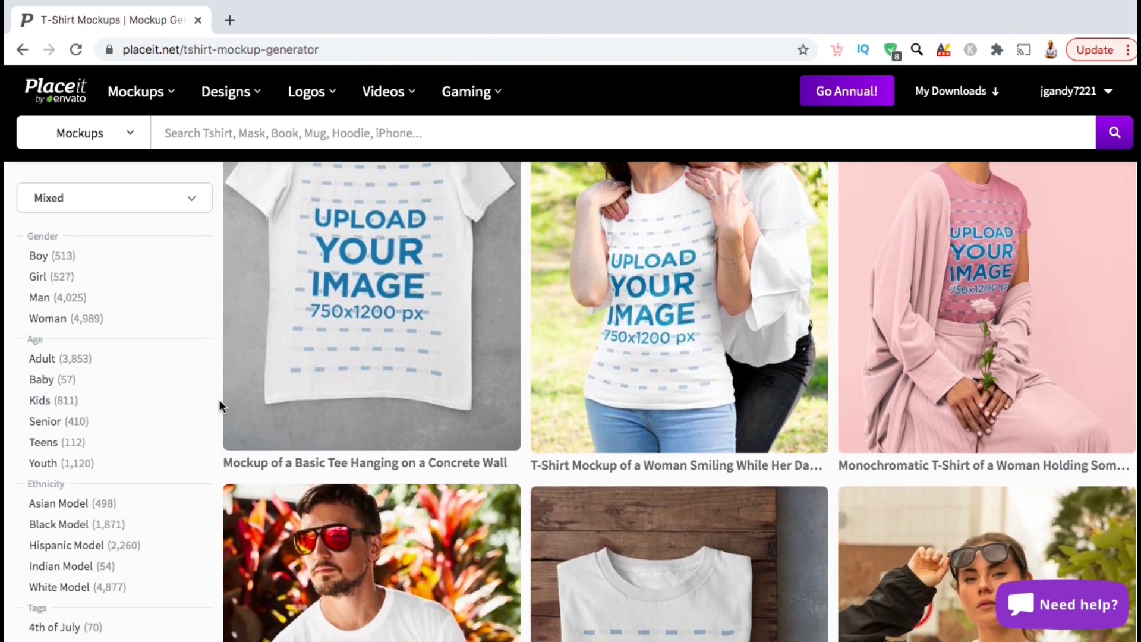
scroll(218, 399, "down", 3)
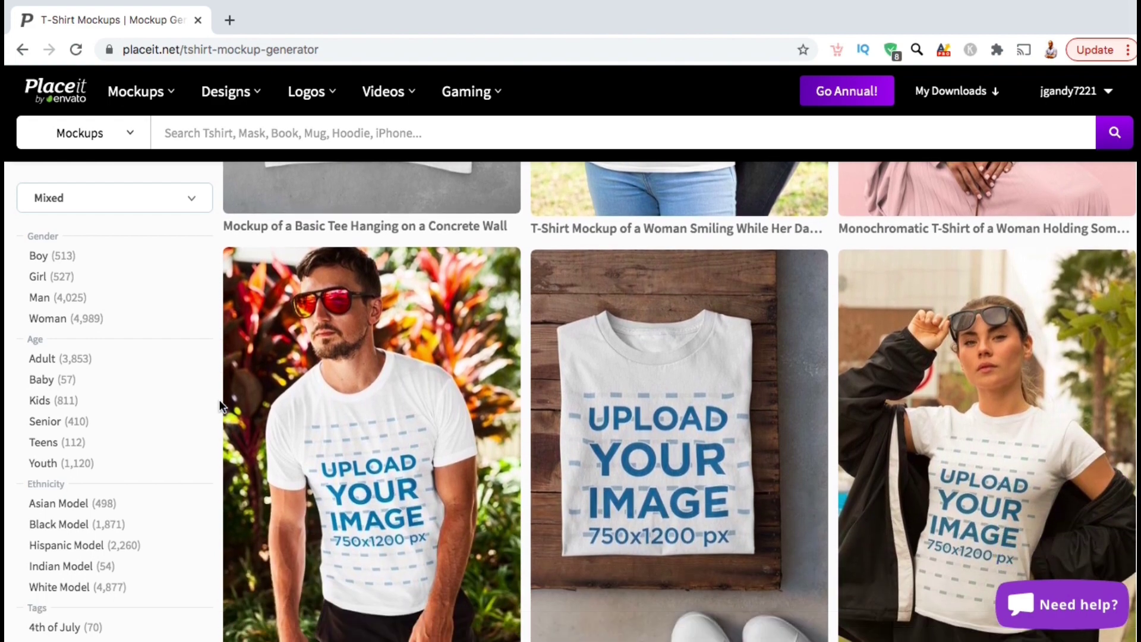
scroll(219, 400, "down", 9)
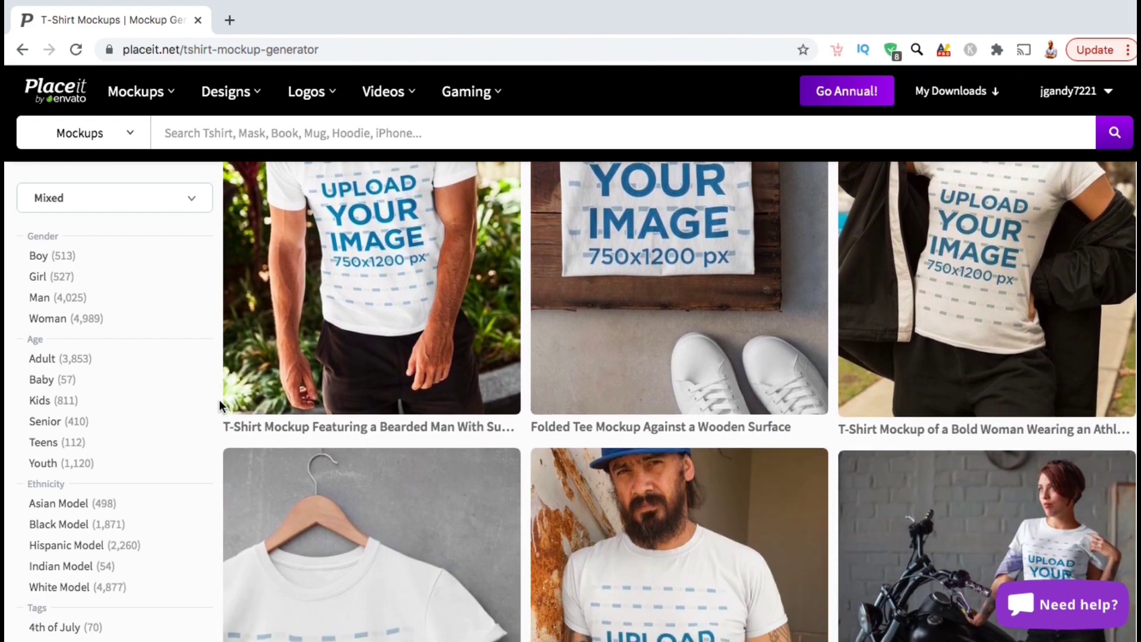
scroll(219, 399, "down", 7)
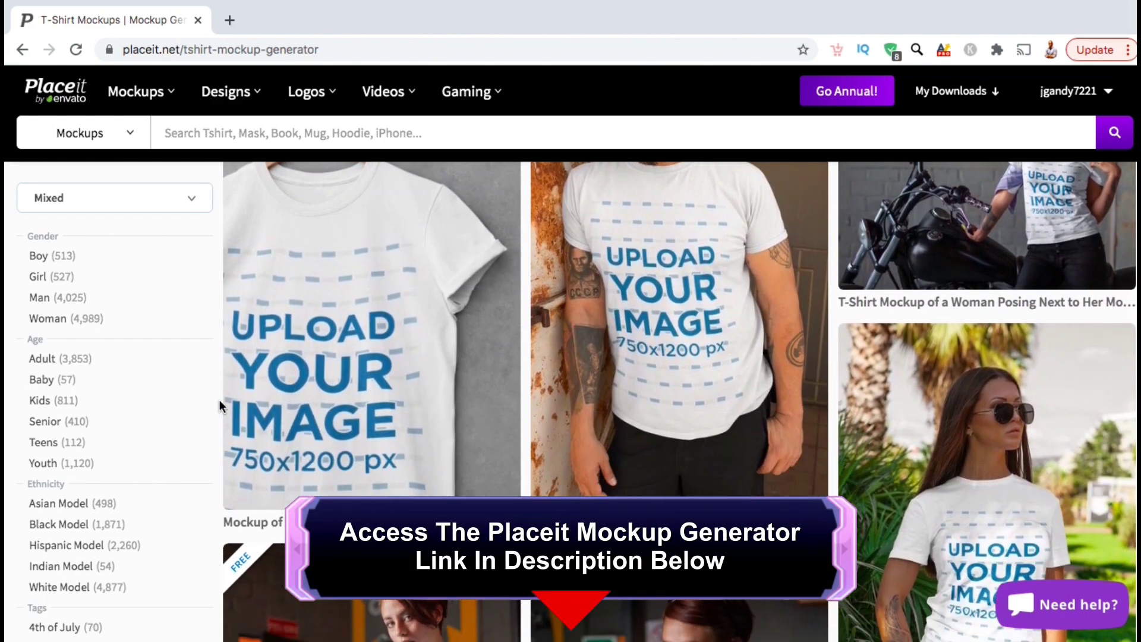
scroll(219, 400, "down", 10)
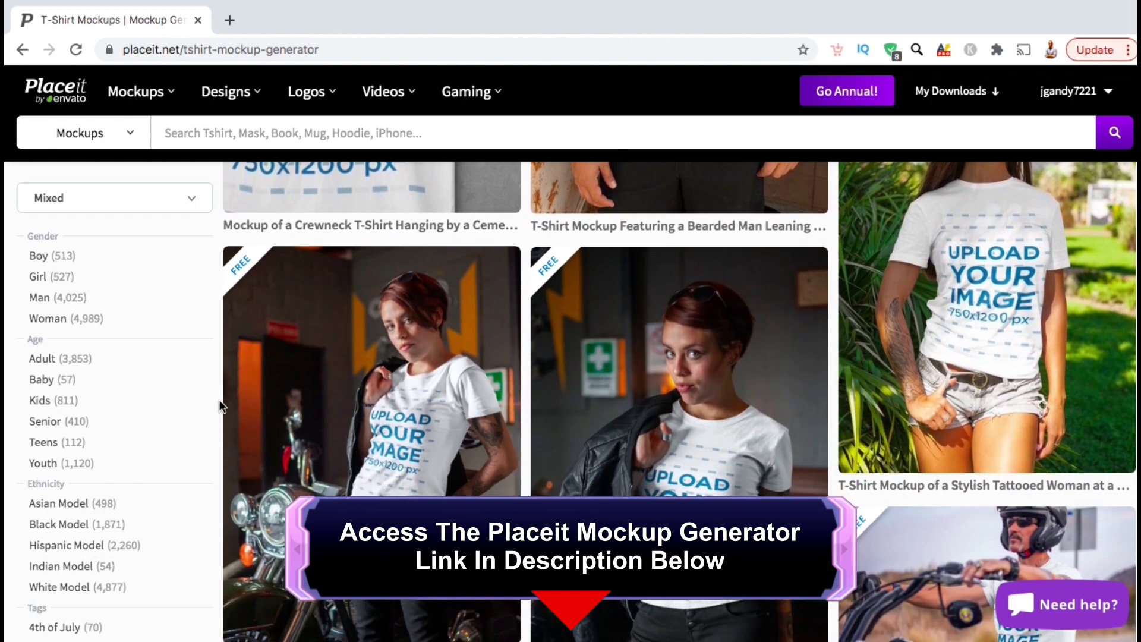
scroll(219, 399, "down", 13)
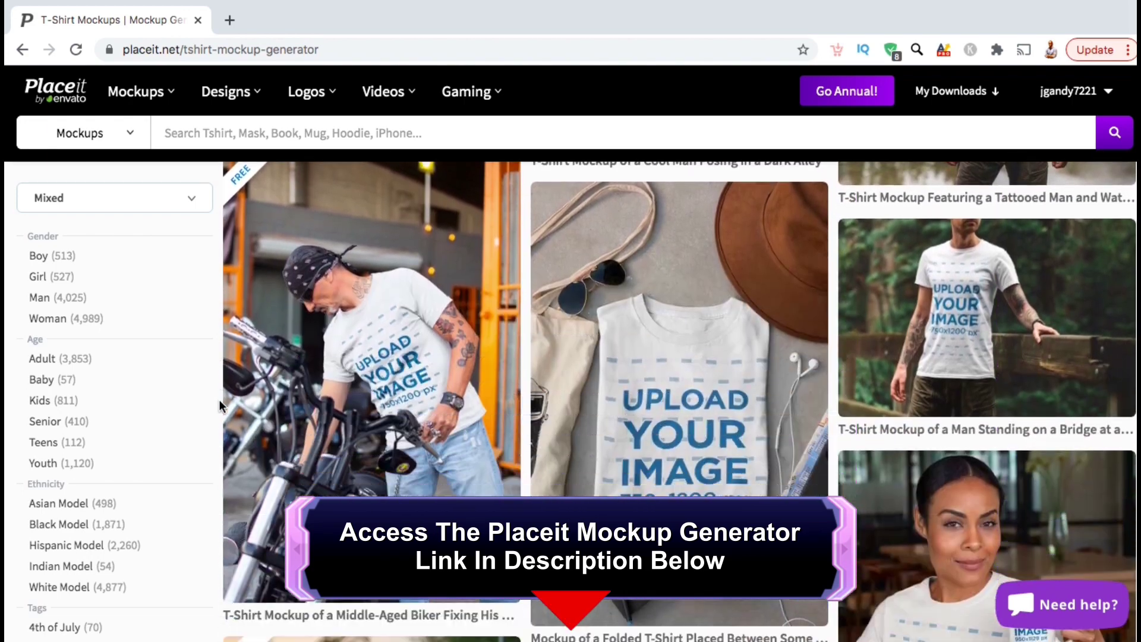
scroll(219, 399, "down", 3)
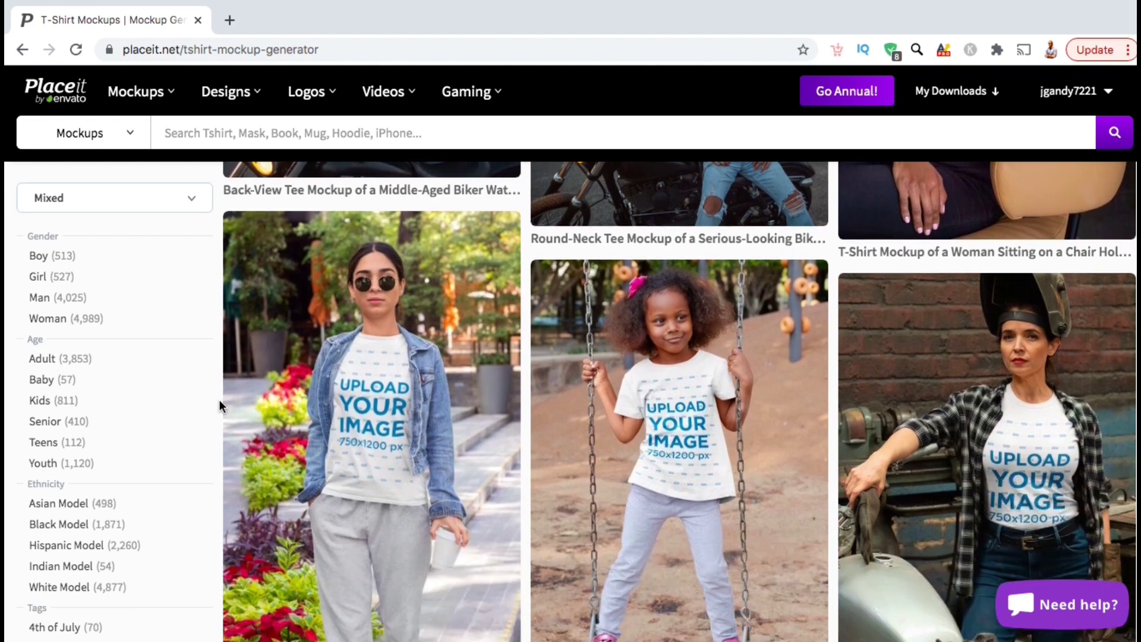
mouse_move(356, 377)
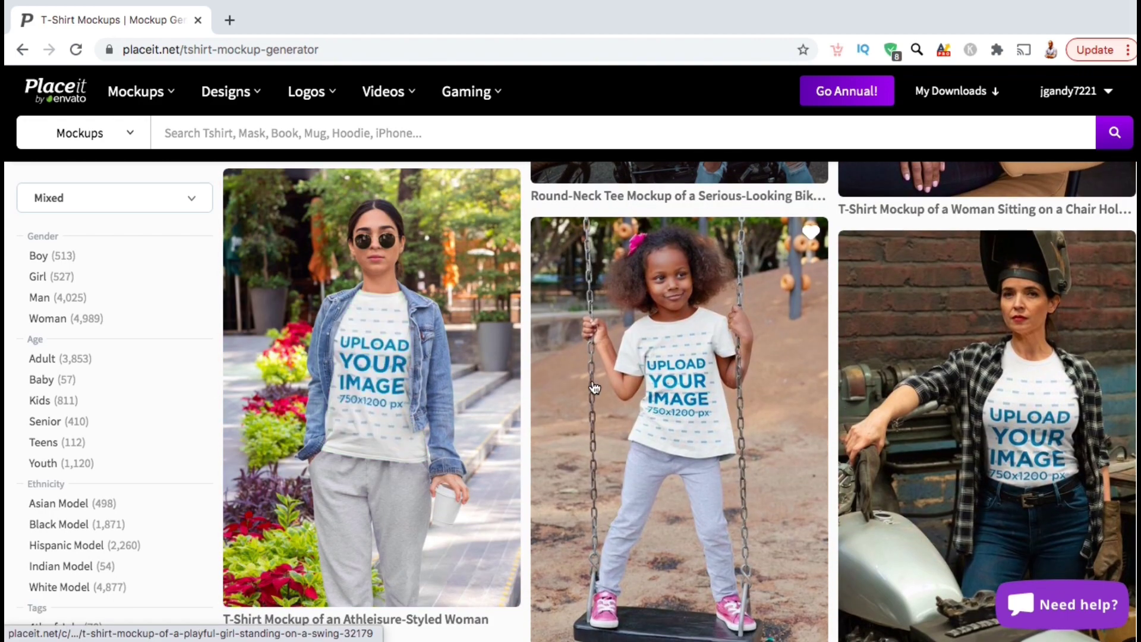
mouse_move(654, 412)
mouse_move(964, 395)
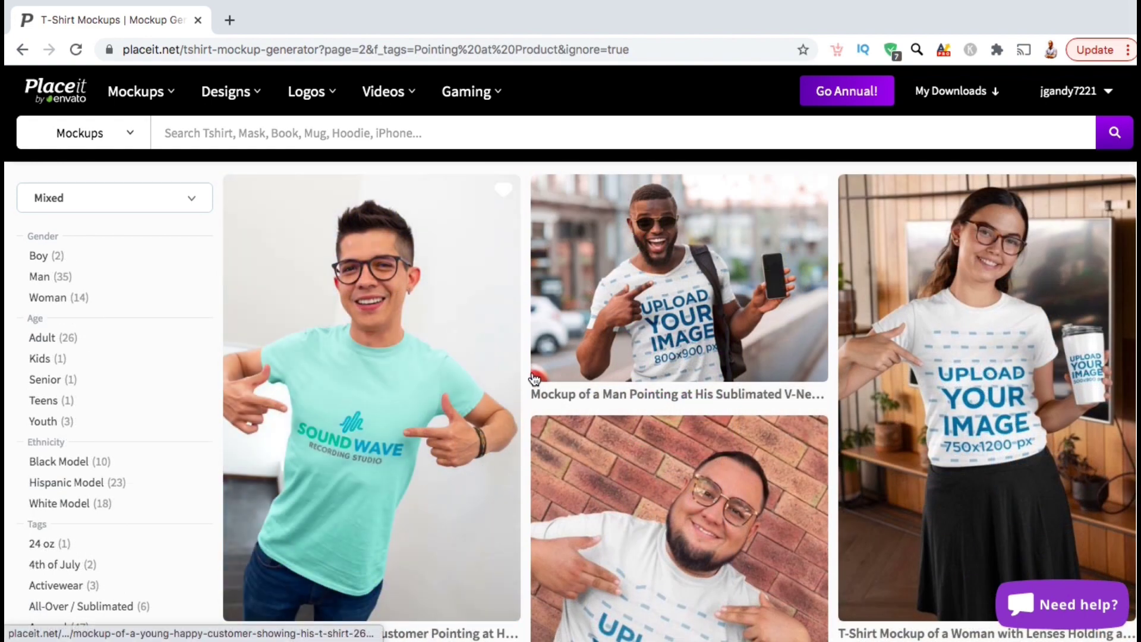
mouse_move(684, 338)
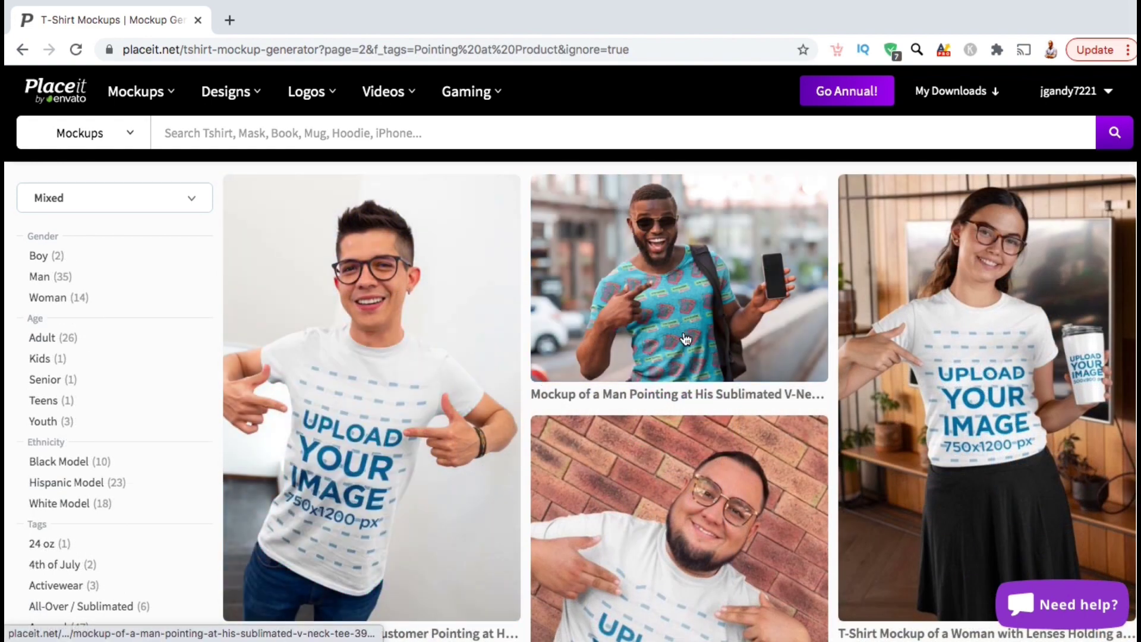
- Open the man-pointing-at-his-V-neck-tee mockup and start uploading a shirt design from the device
left_click(676, 335)
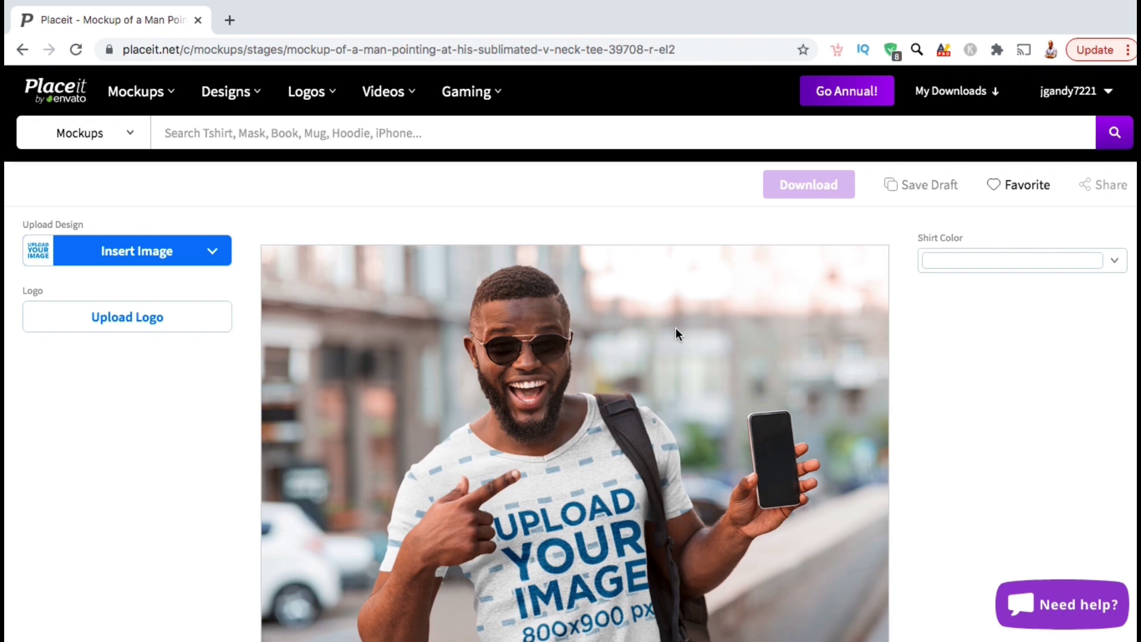
scroll(912, 422, "down", 3)
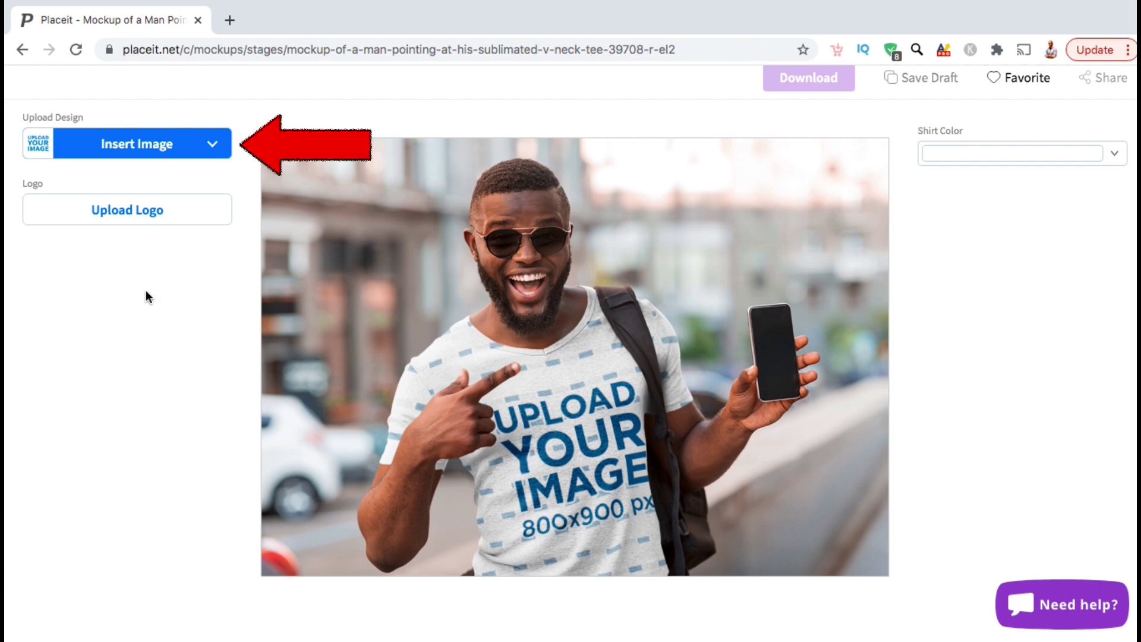
left_click(149, 160)
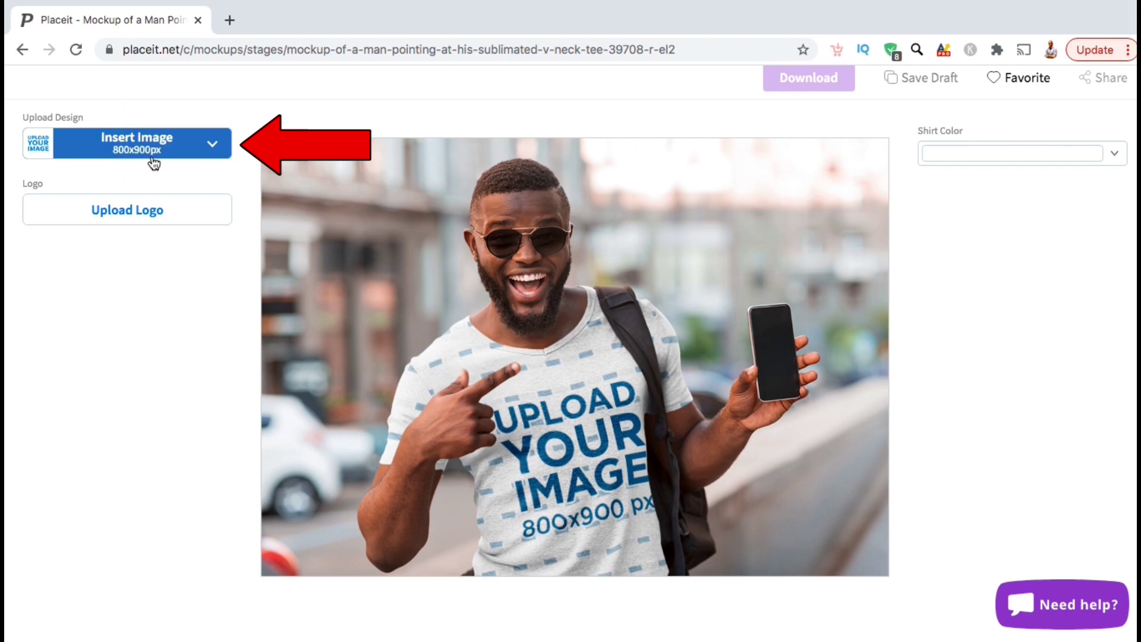
left_click(153, 160)
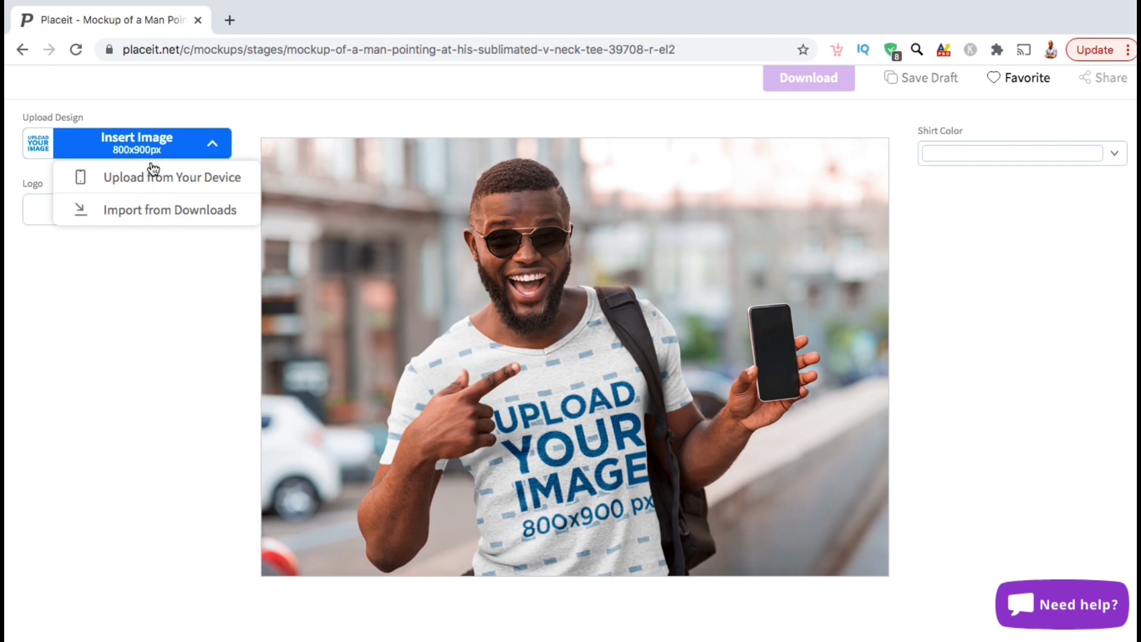
left_click(152, 181)
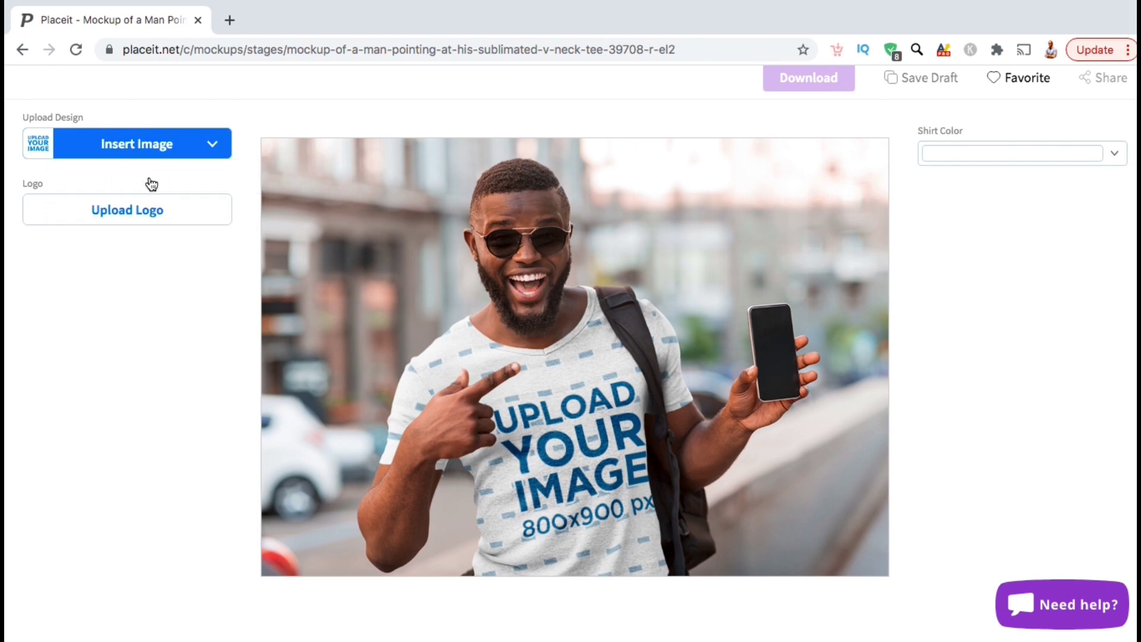
- Load the Digital Nomad Entrepreneur design, enlarge it, nudge it up, and crop it onto the tee
double_click(429, 72)
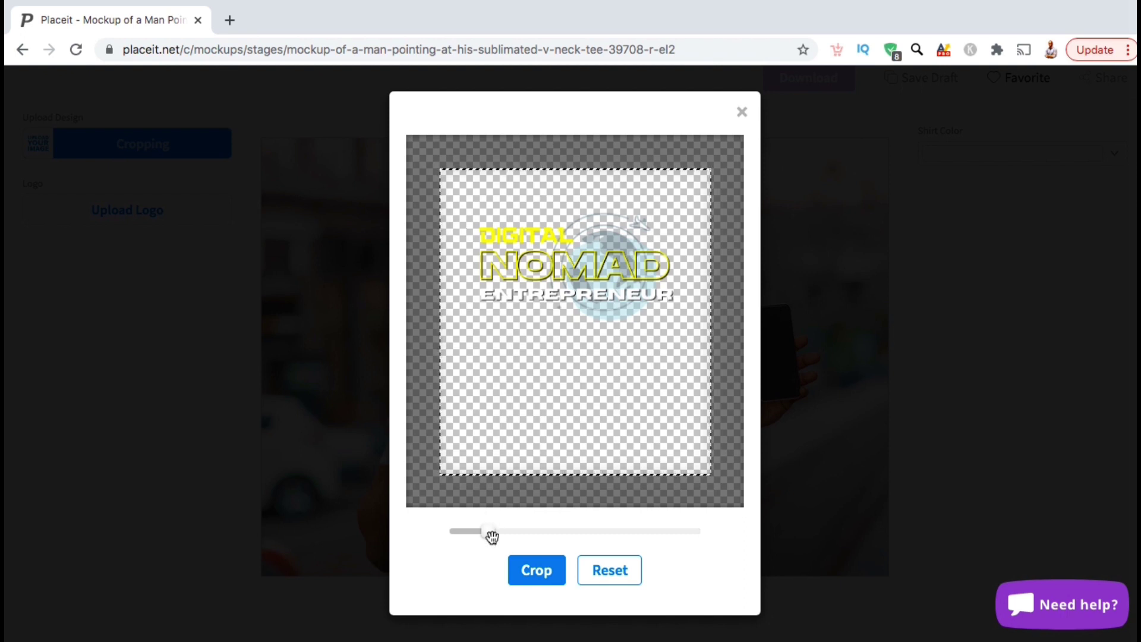
left_click_drag(492, 536, 506, 536)
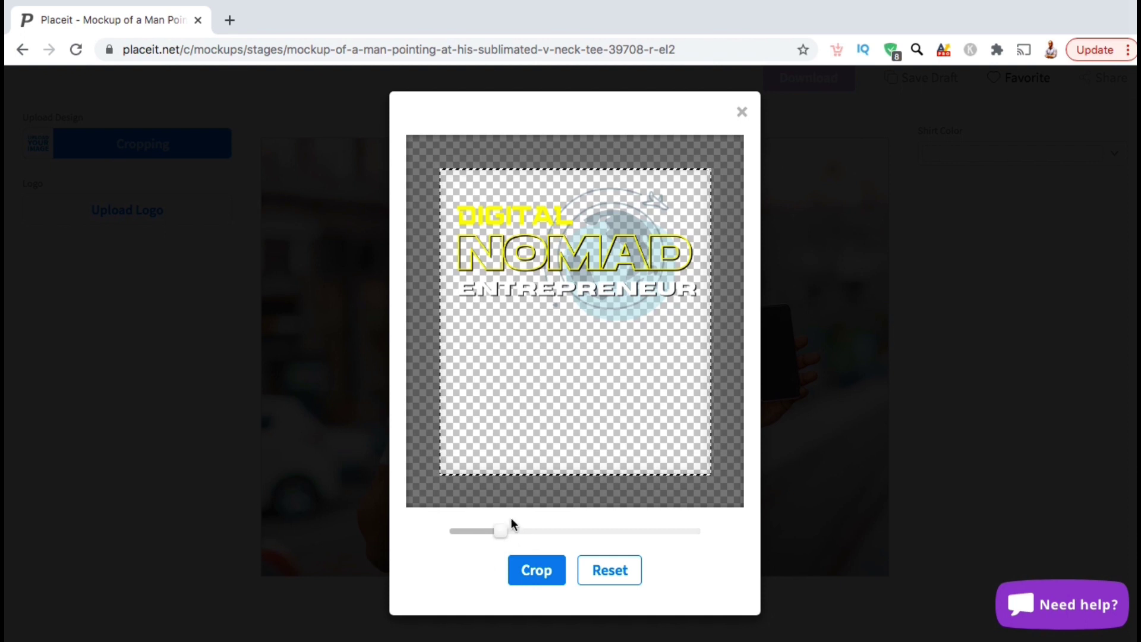
left_click_drag(565, 250, 565, 244)
scroll(563, 293, "up", 1)
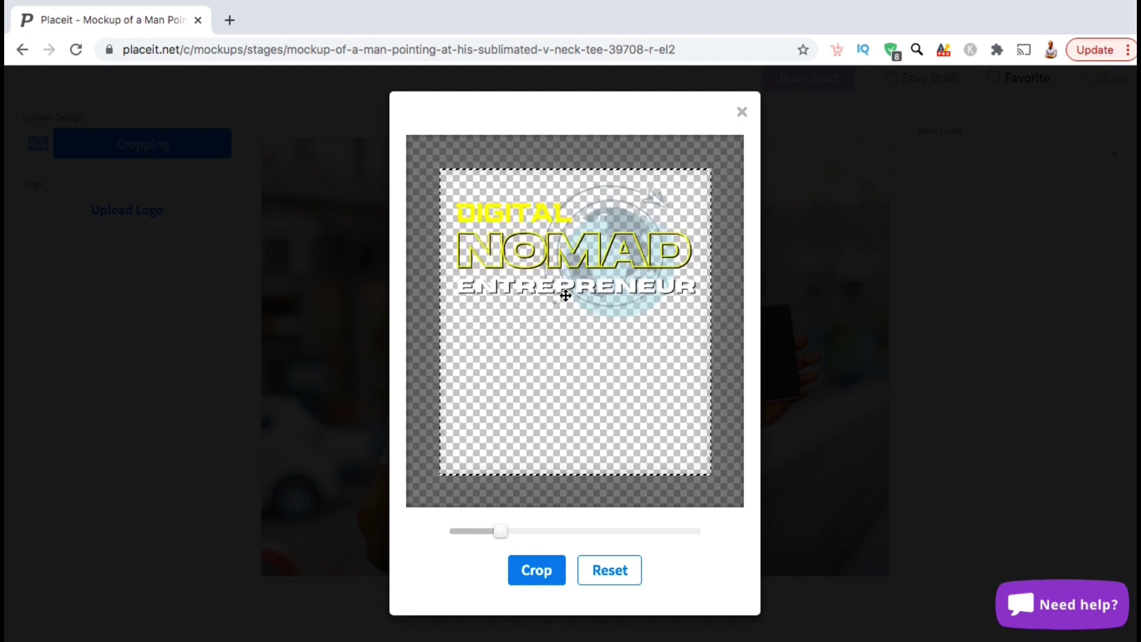
left_click(538, 572)
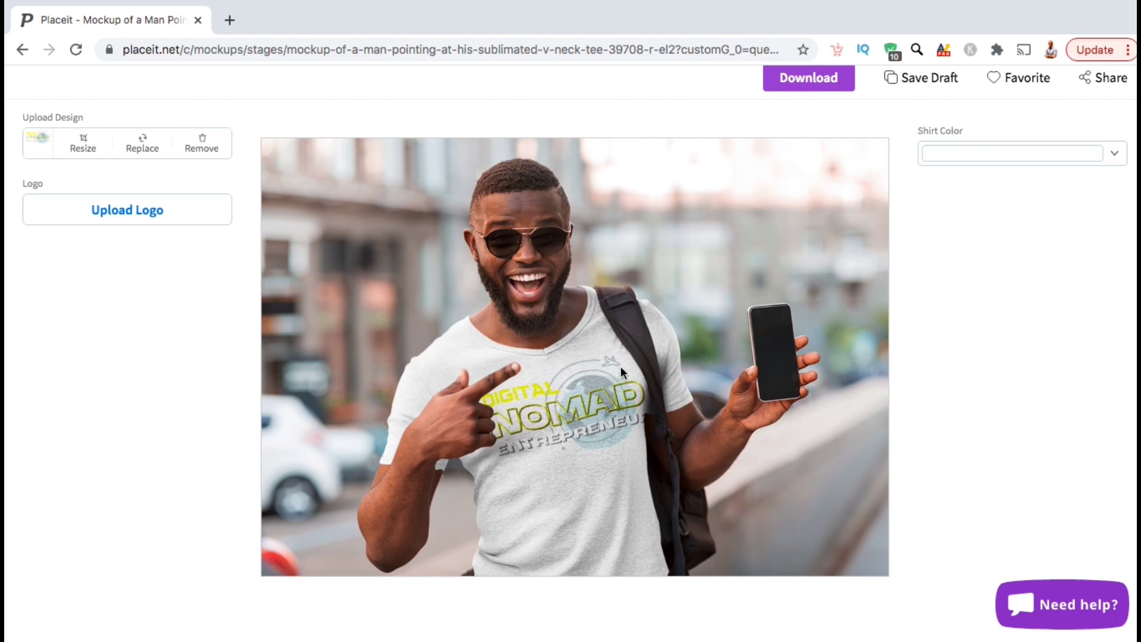
- After trying black and dark red, set the man's tee to light heather grey (#b5b5b5)
left_click(980, 154)
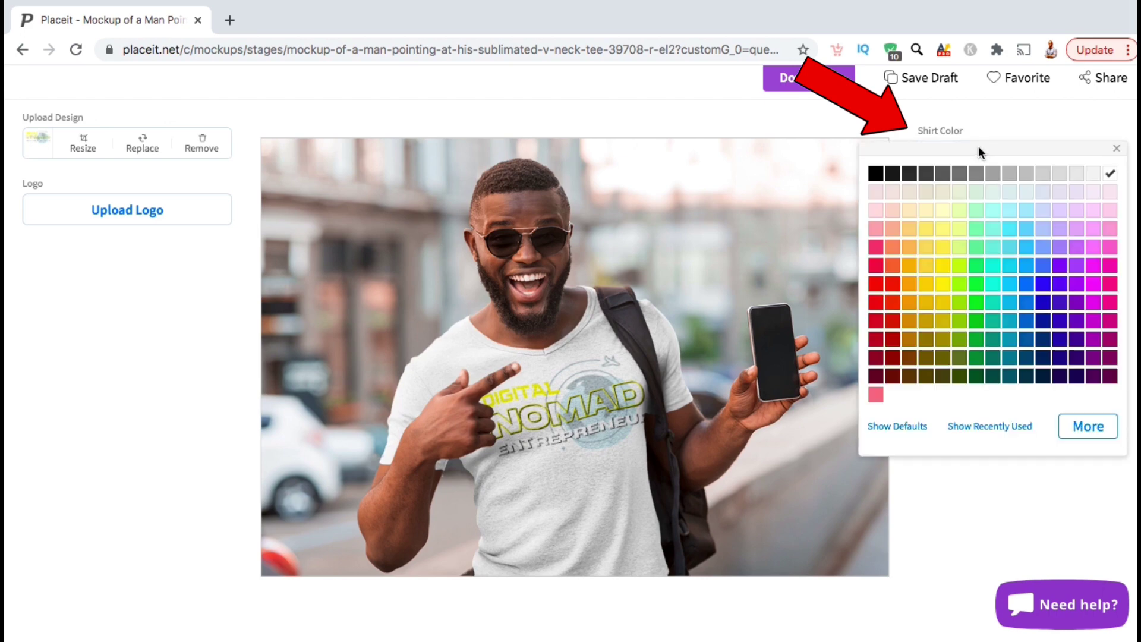
left_click(880, 177)
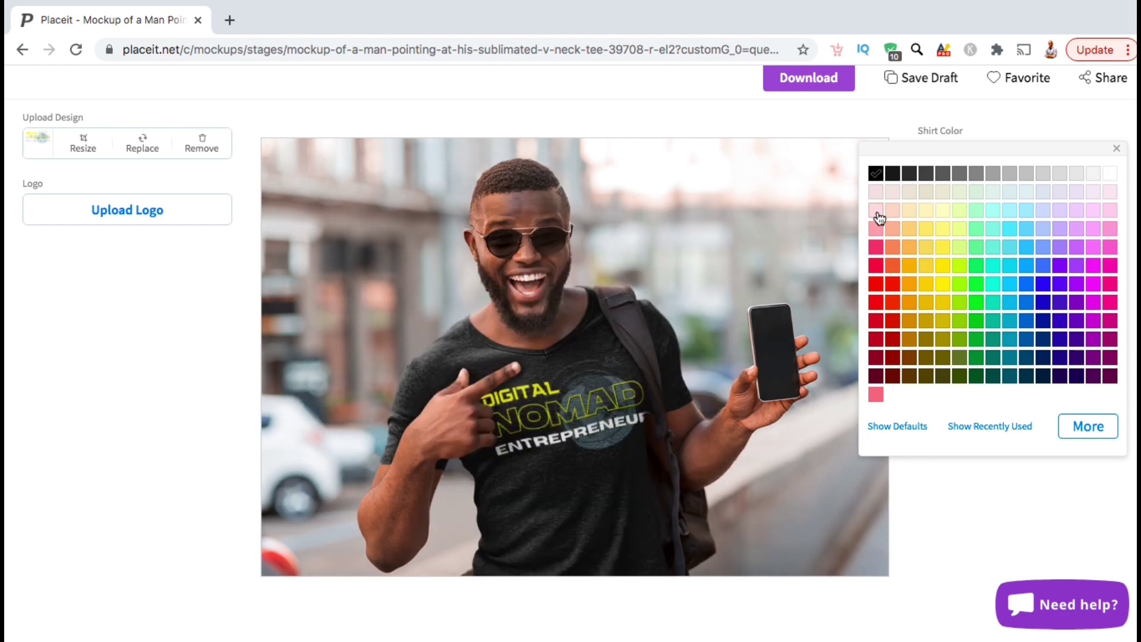
left_click(879, 359)
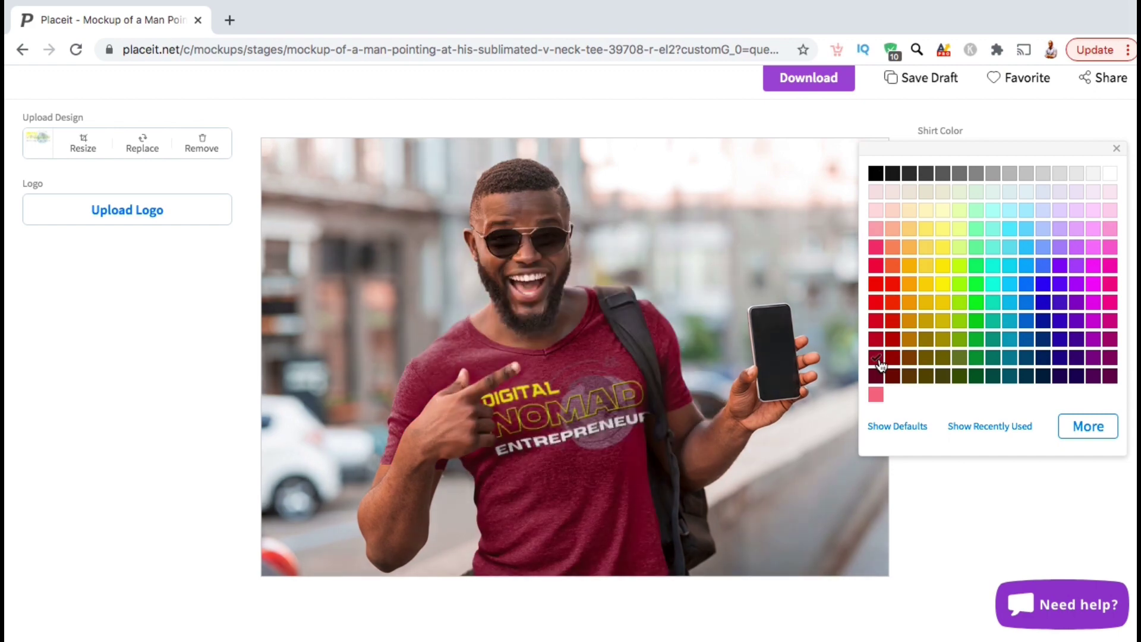
left_click(1010, 174)
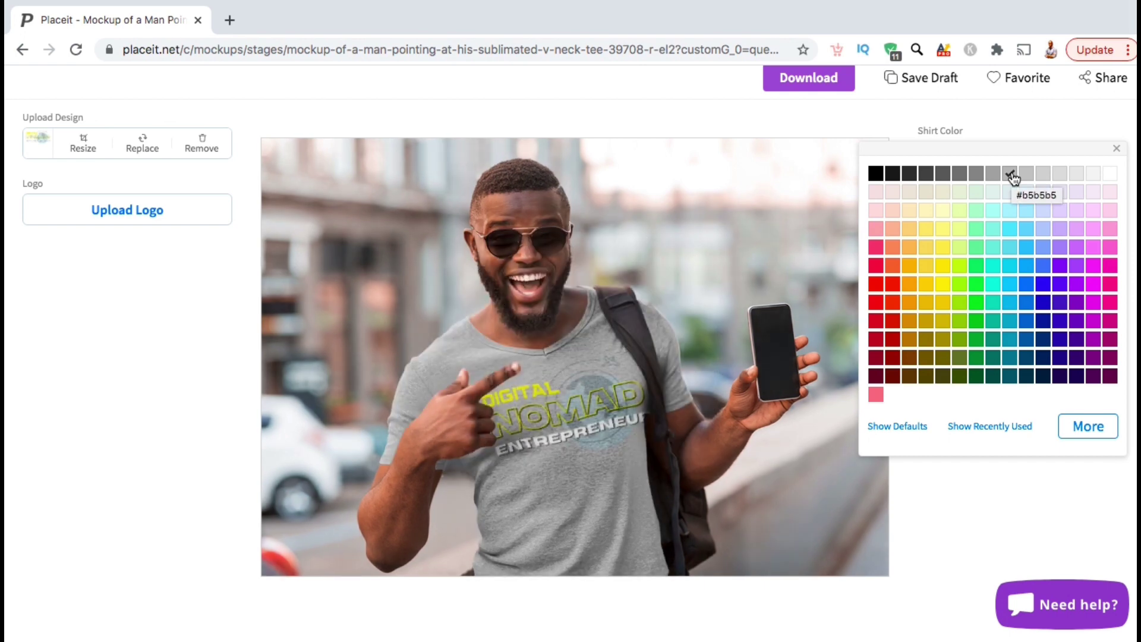
left_click(929, 527)
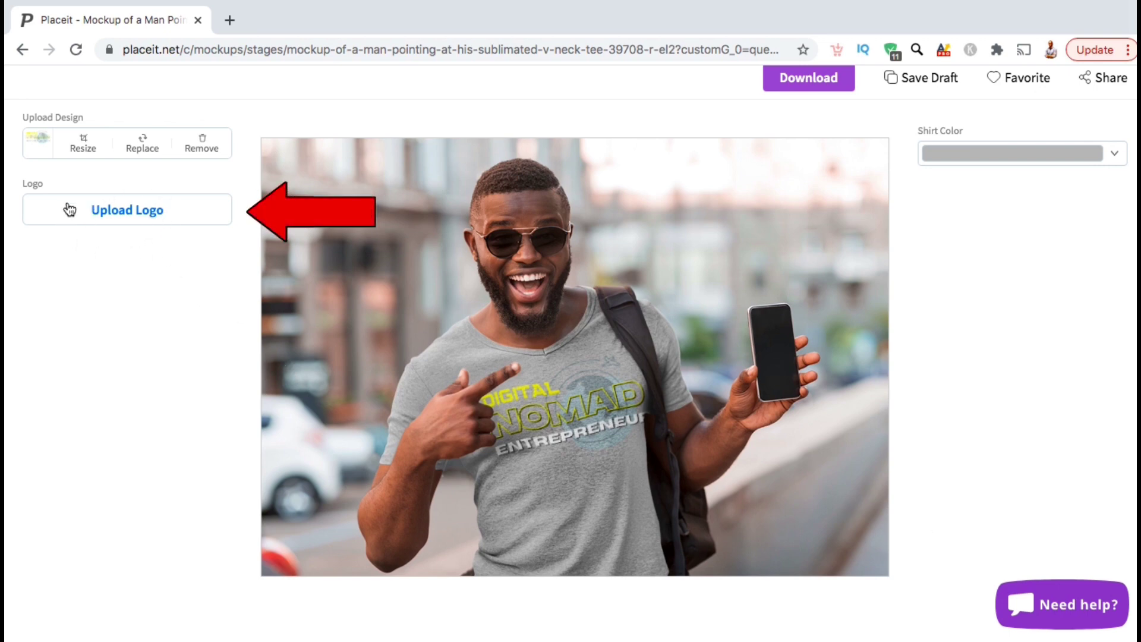
left_click(152, 228)
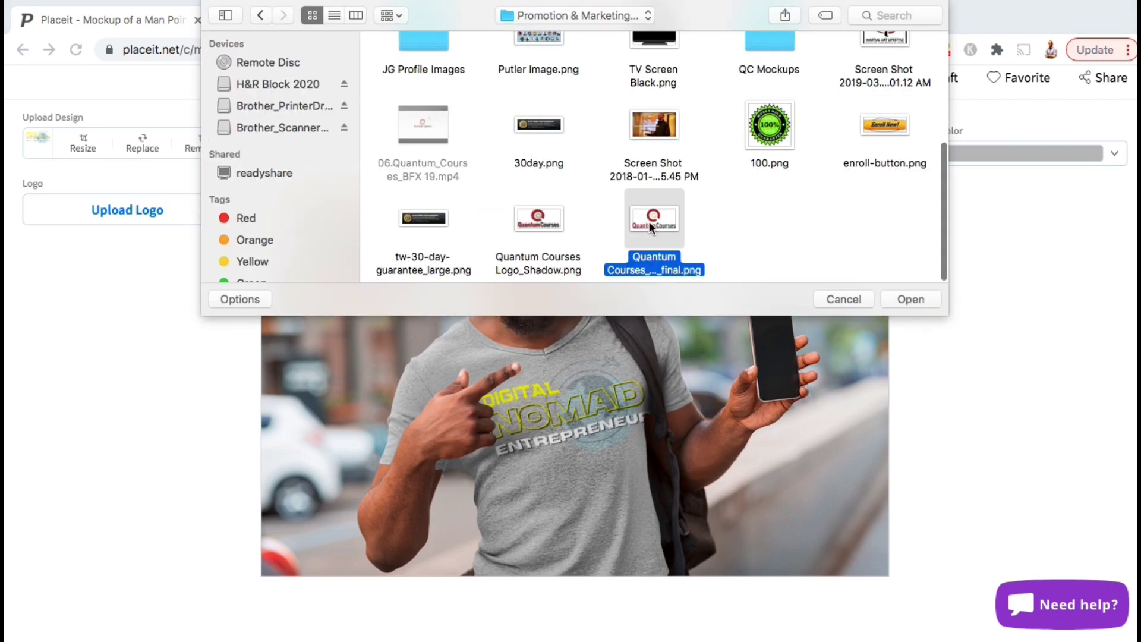
double_click(649, 221)
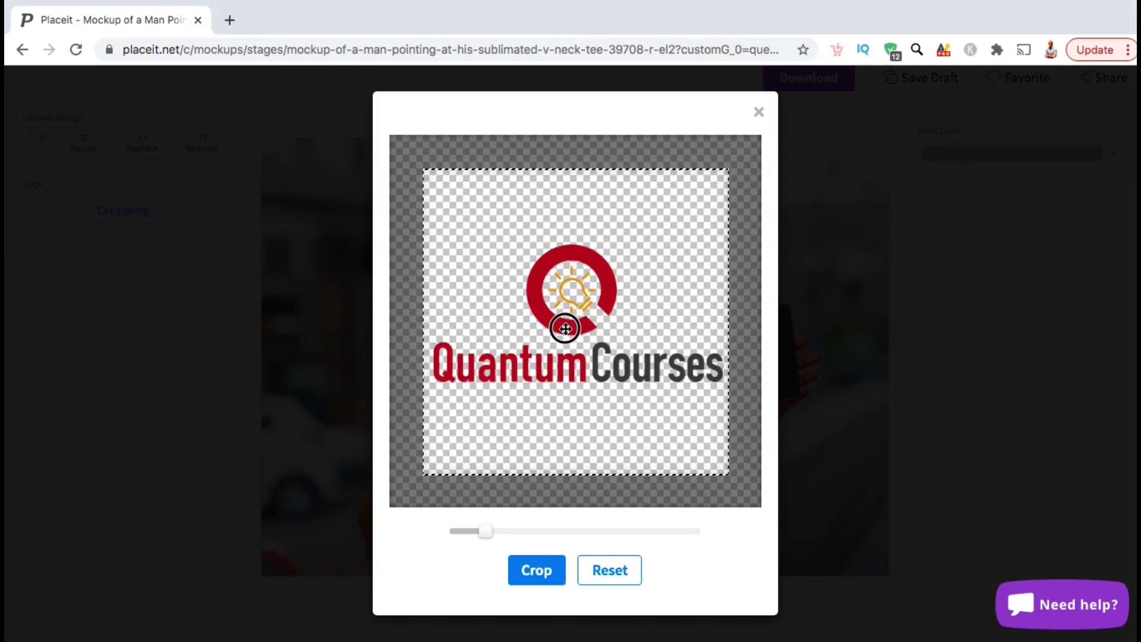
left_click(536, 570)
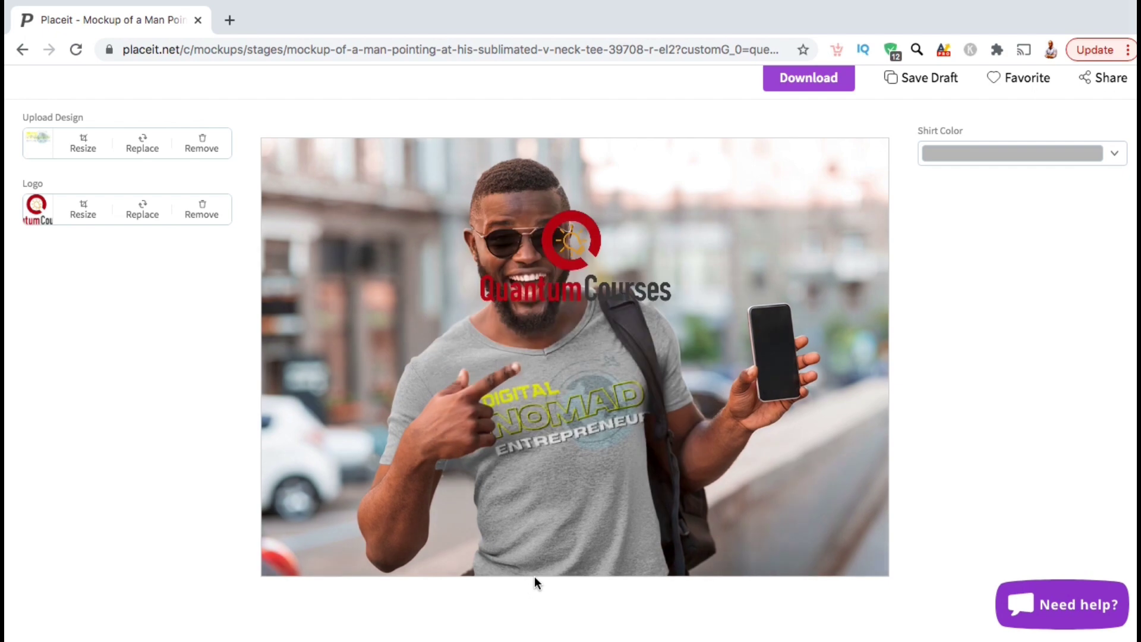
left_click(203, 210)
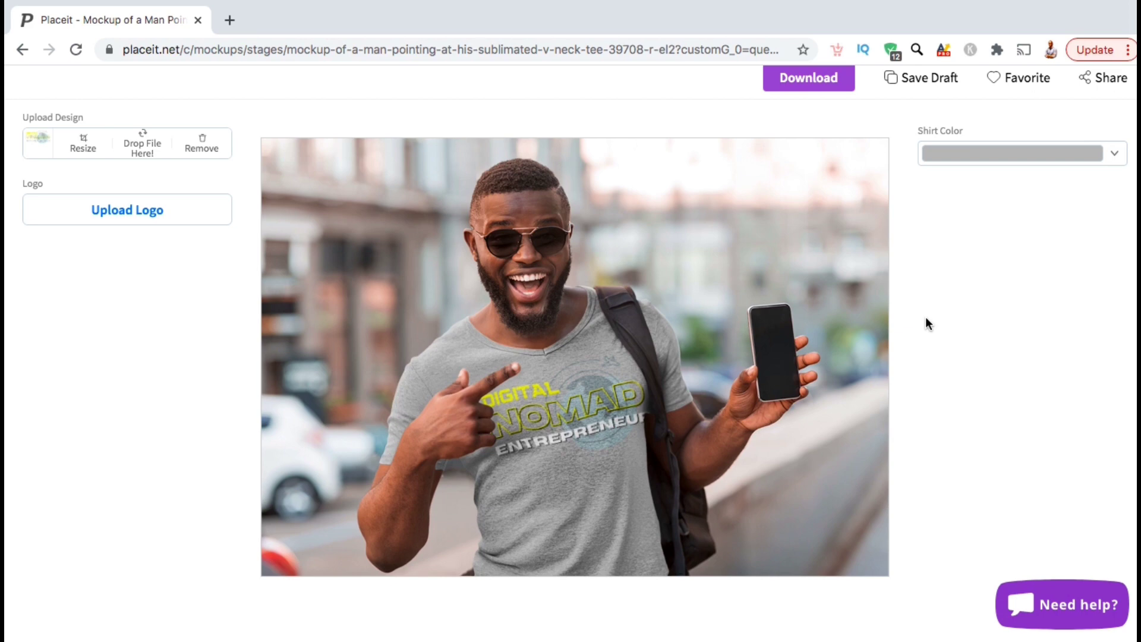
scroll(926, 319, "up", 2)
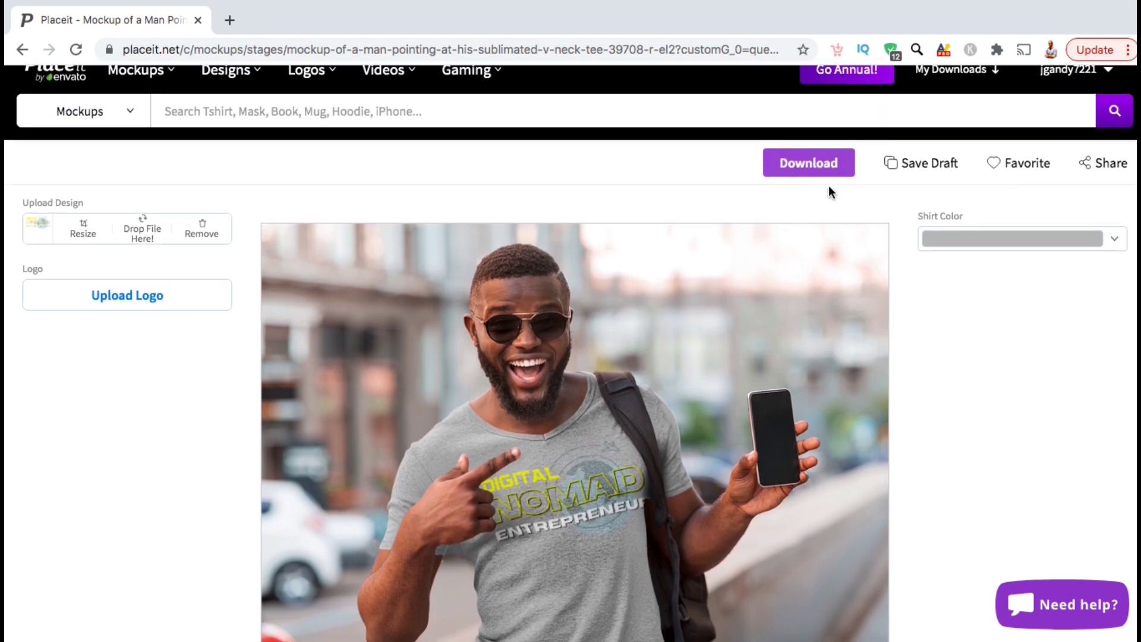
- Download the finished grey-tee mockup as a PNG and open the downloaded file
left_click(810, 171)
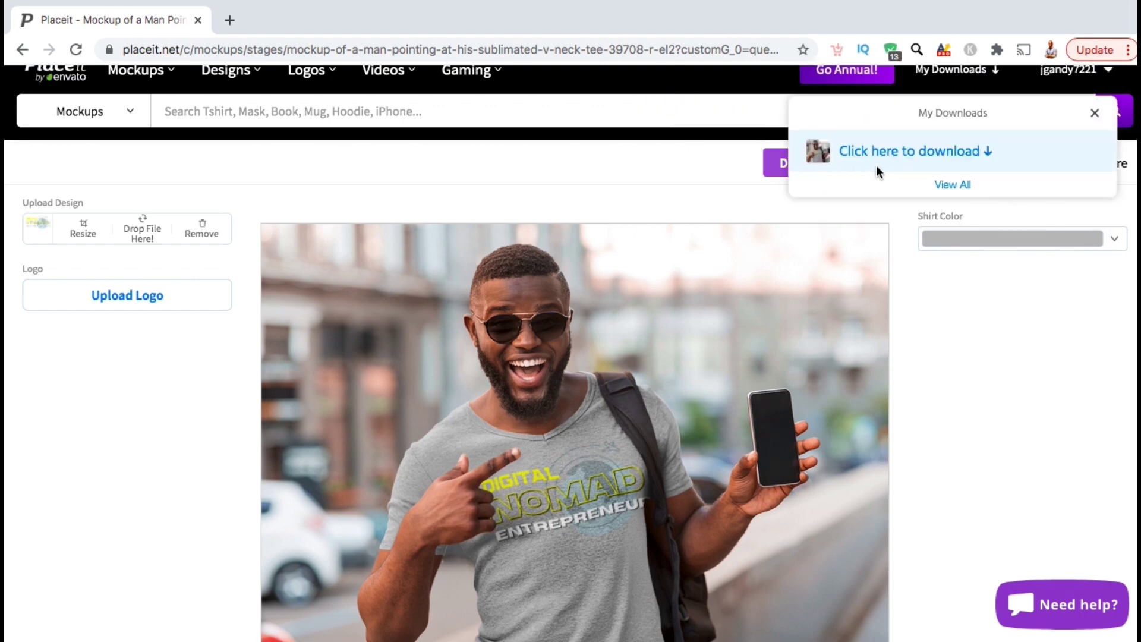
left_click(910, 152)
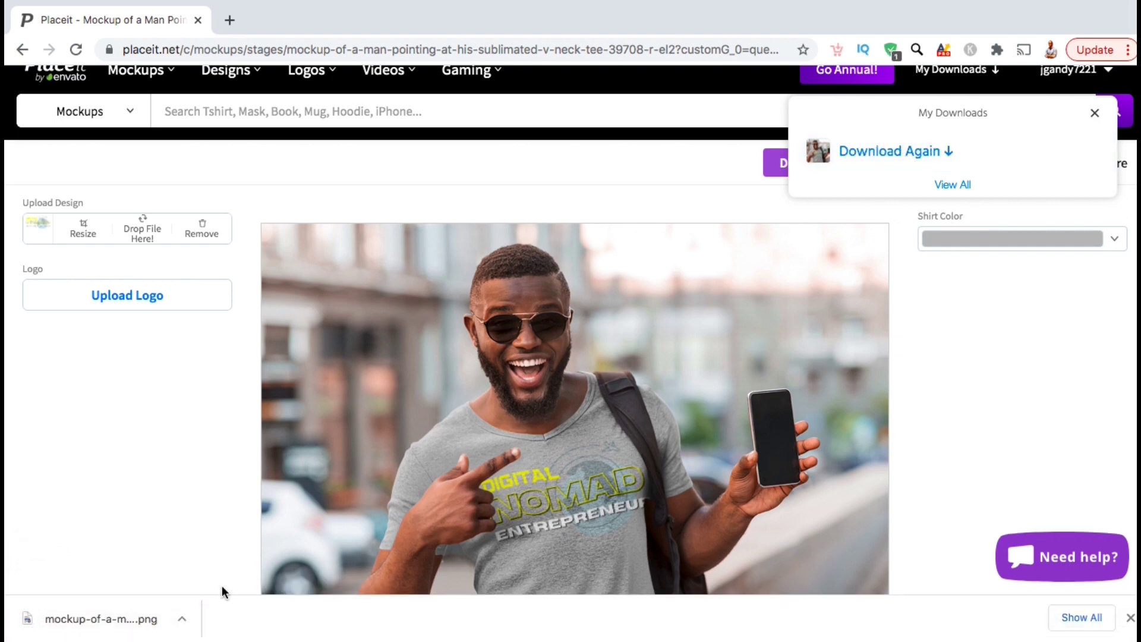
left_click(188, 611)
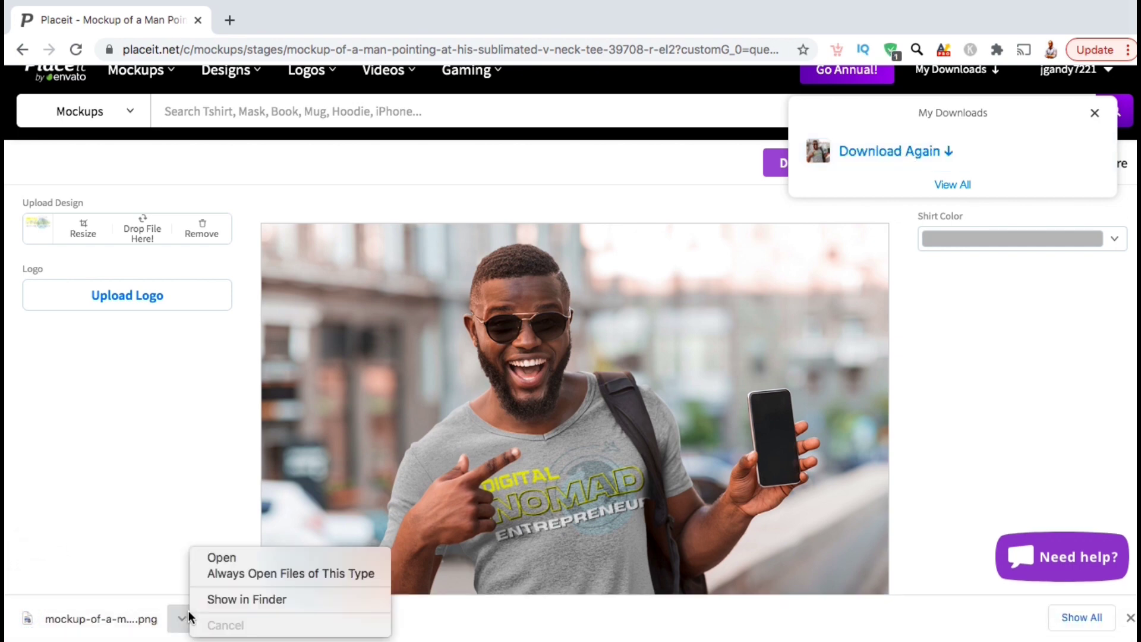
left_click(210, 559)
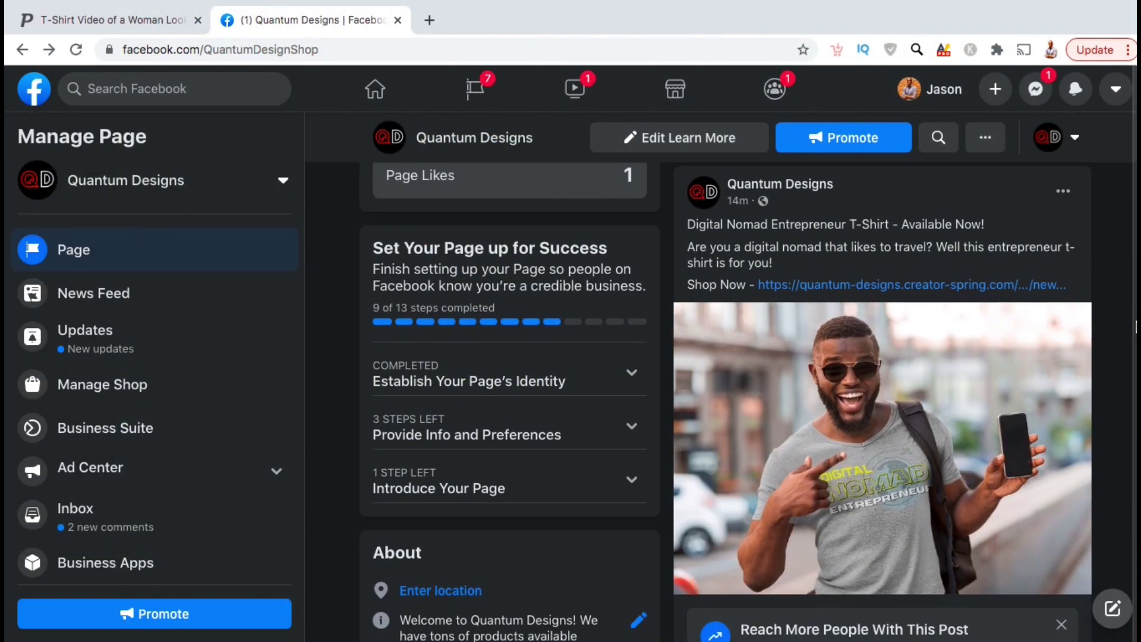
- View the Digital Nomad Entrepreneur post's T-shirt photo full size on Facebook
left_click(1057, 343)
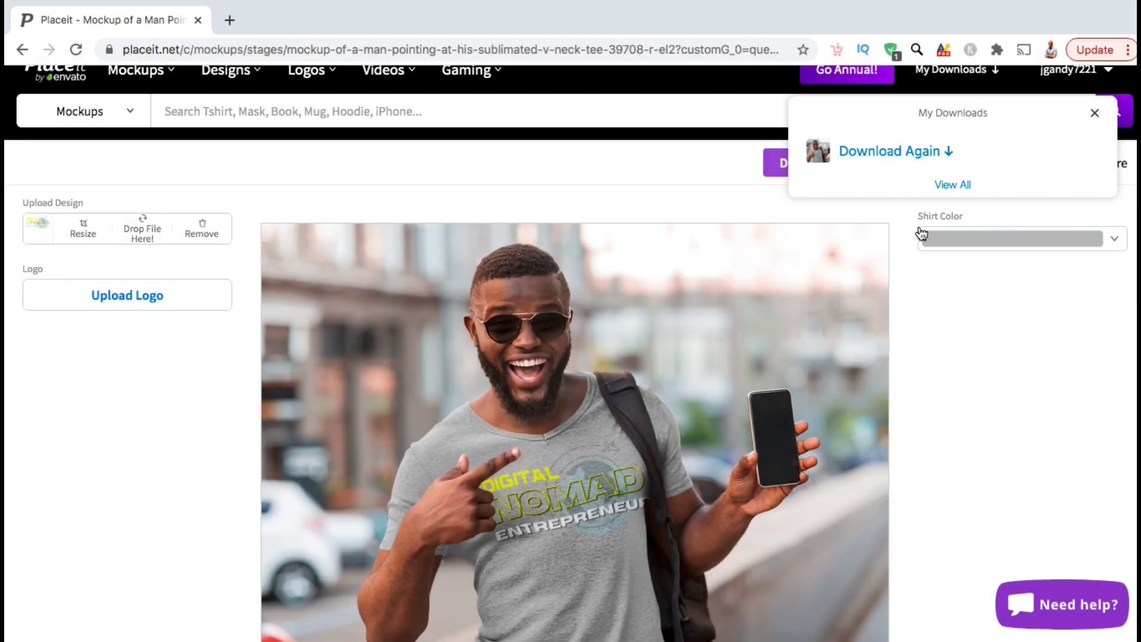
- Dismiss the My Downloads popup and show the Mockups category menu
left_click(1095, 113)
scroll(1057, 148, "up", 1)
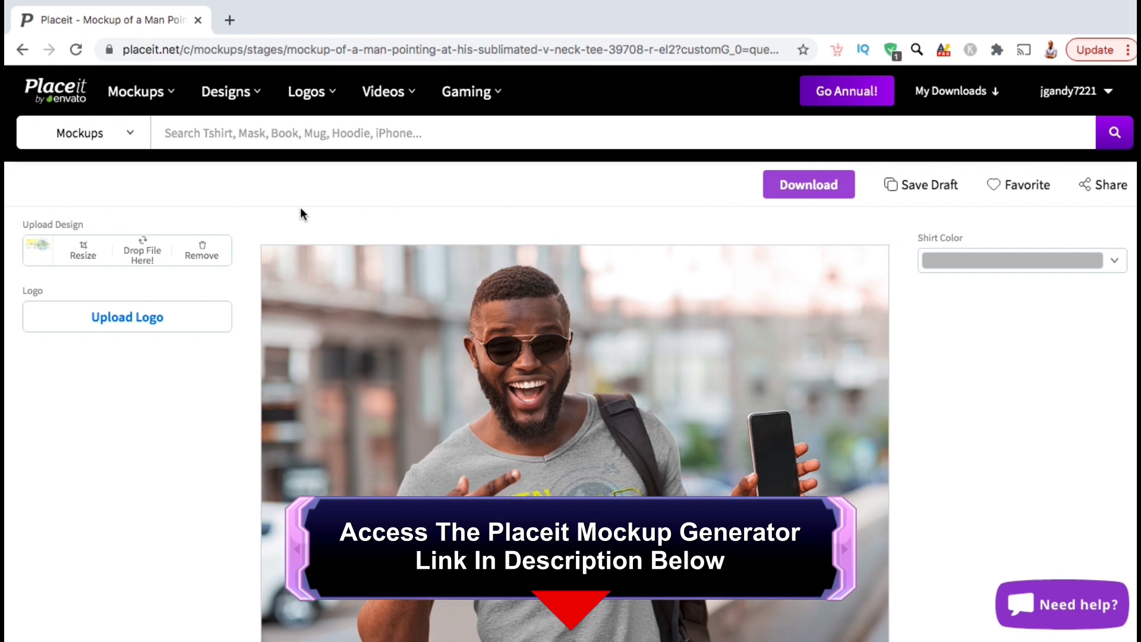
mouse_move(164, 101)
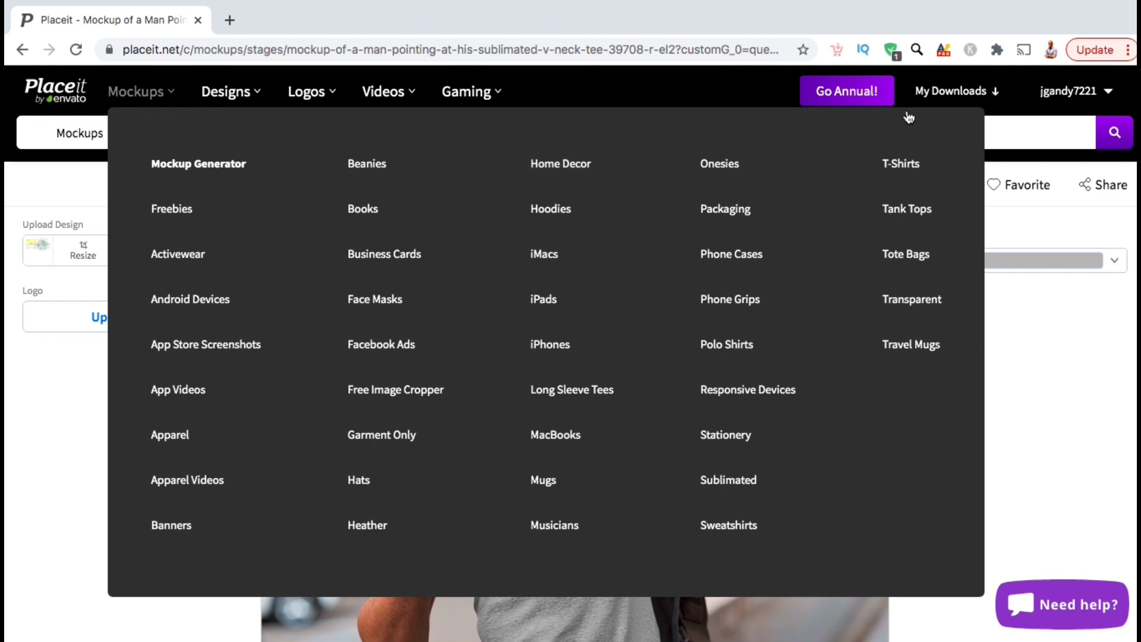
- Search T-Shirts for 'video mockup tshirt' and open the woman-looking-through-the-window video mockup
left_click(904, 169)
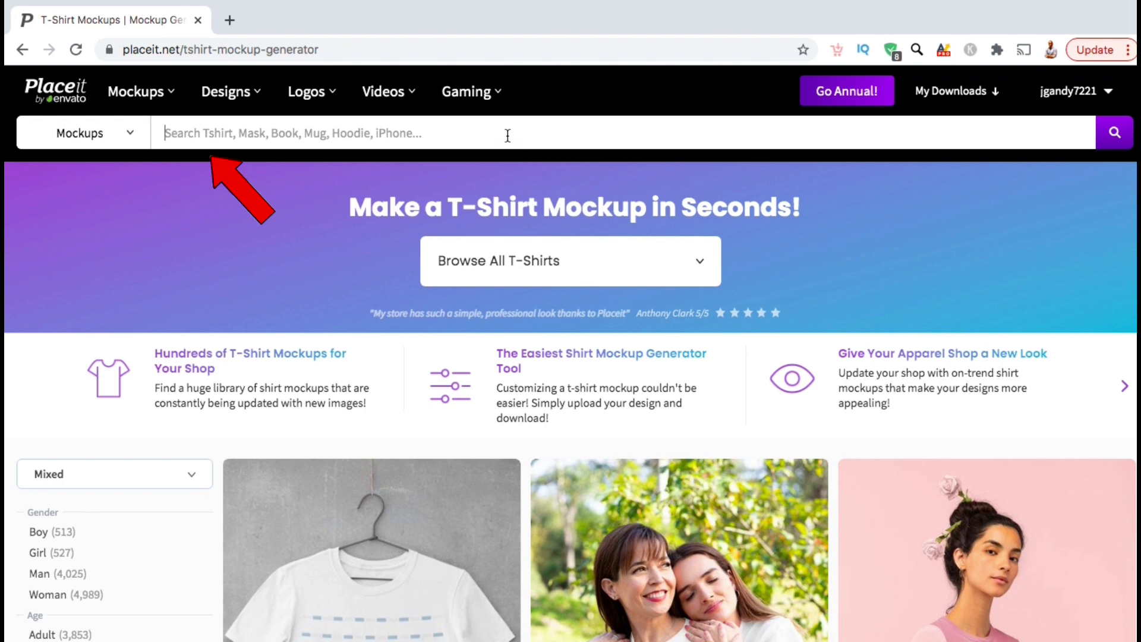
type("video mockup tshirt")
key("Return")
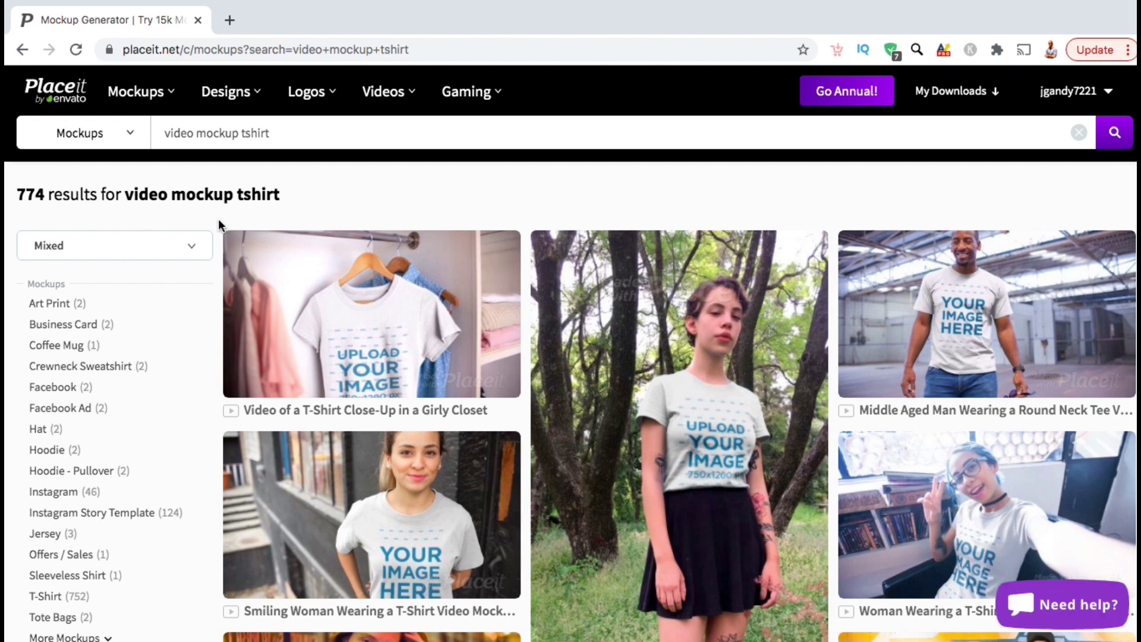
scroll(219, 225, "down", 1)
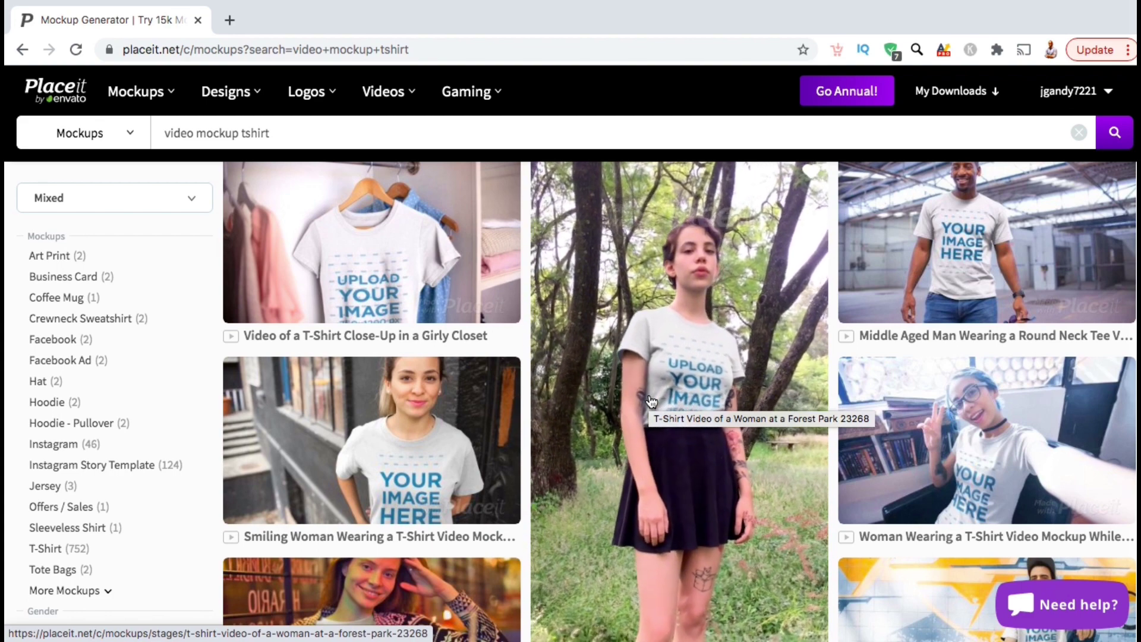
scroll(220, 416, "down", 3)
scroll(220, 416, "down", 4)
scroll(220, 416, "down", 1)
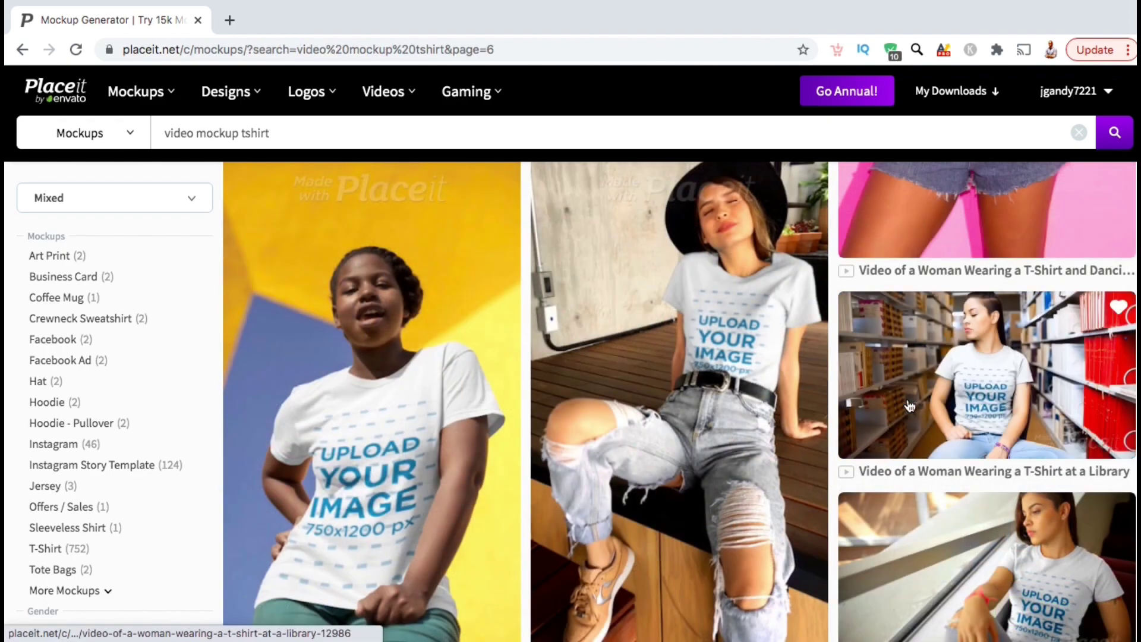
scroll(909, 406, "down", 3)
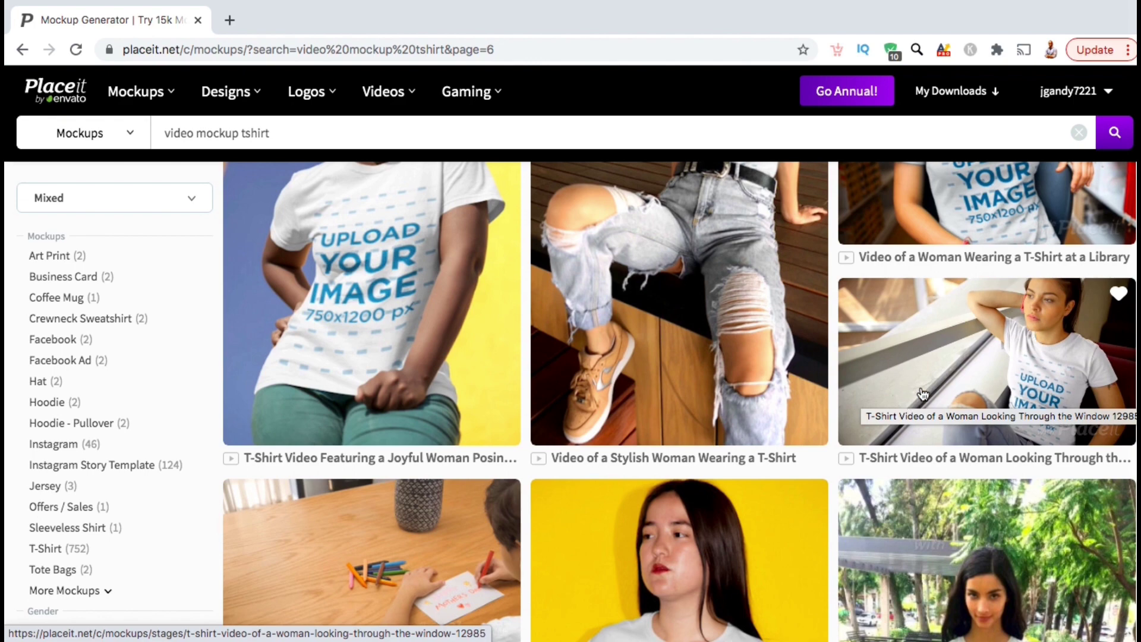
left_click(963, 366)
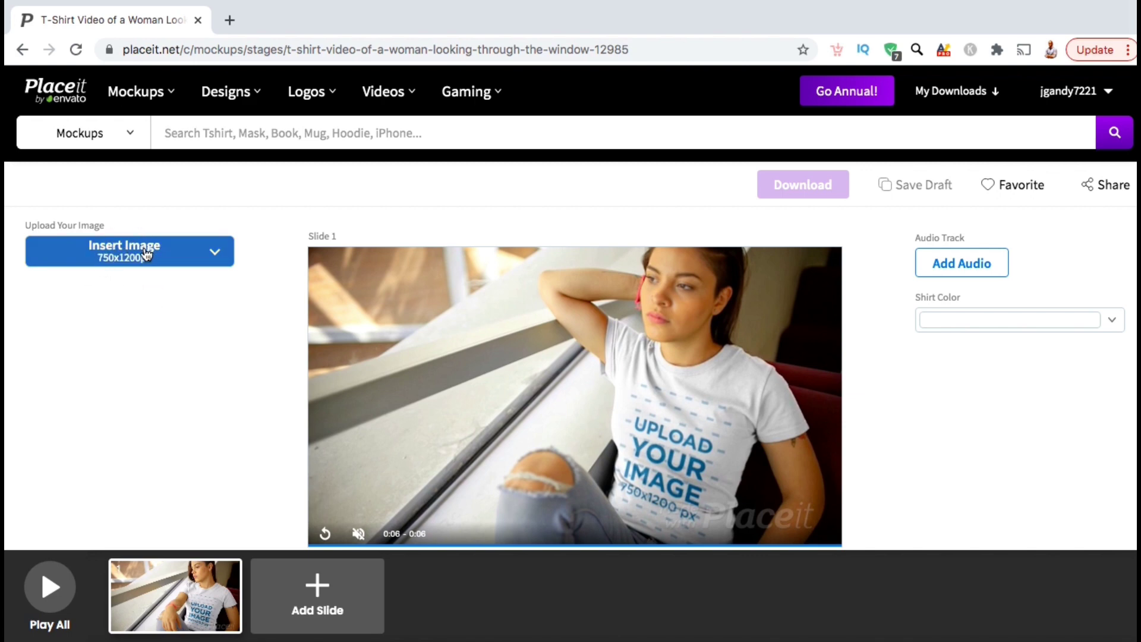
- Upload Crypto Designs - Merch.png, reposition and zoom it in the crop box, and apply Crop
left_click(146, 254)
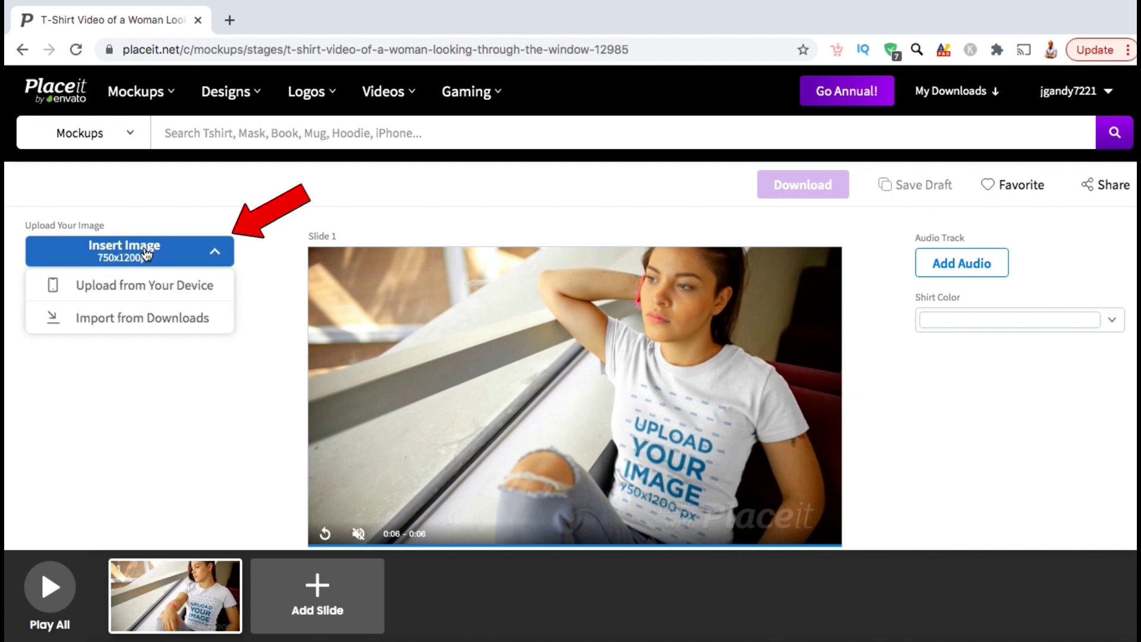
left_click(147, 287)
double_click(425, 95)
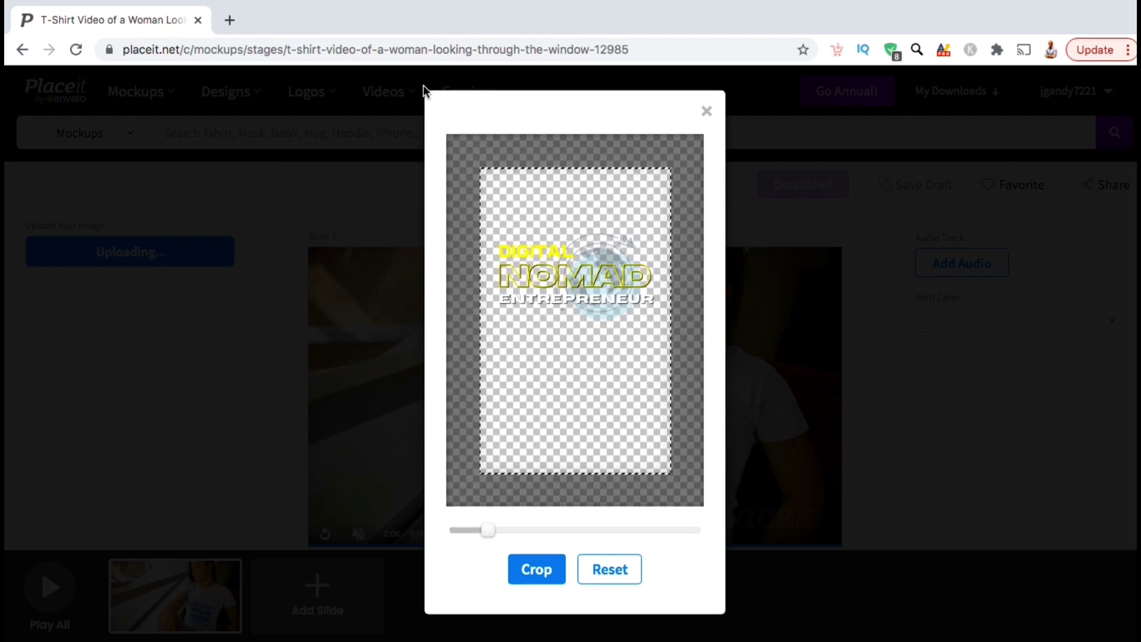
left_click_drag(562, 269, 560, 262)
left_click_drag(489, 530, 493, 530)
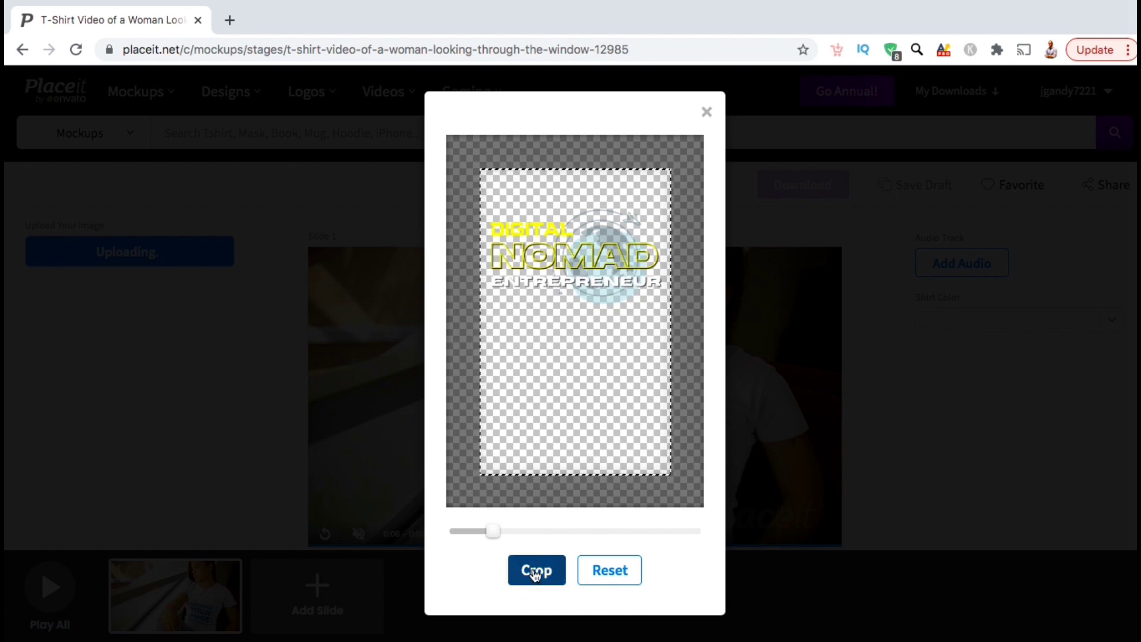
left_click(535, 571)
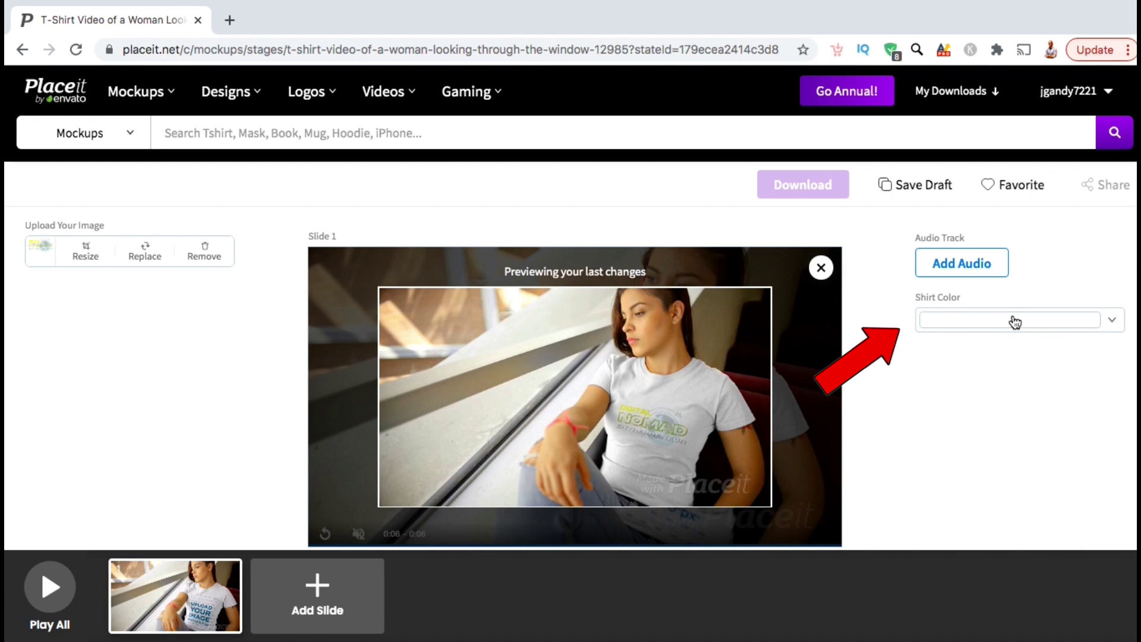
- Change the woman's shirt colour to dark purple after briefly trying magenta
left_click(1015, 323)
left_click(1091, 469)
left_click(1058, 487)
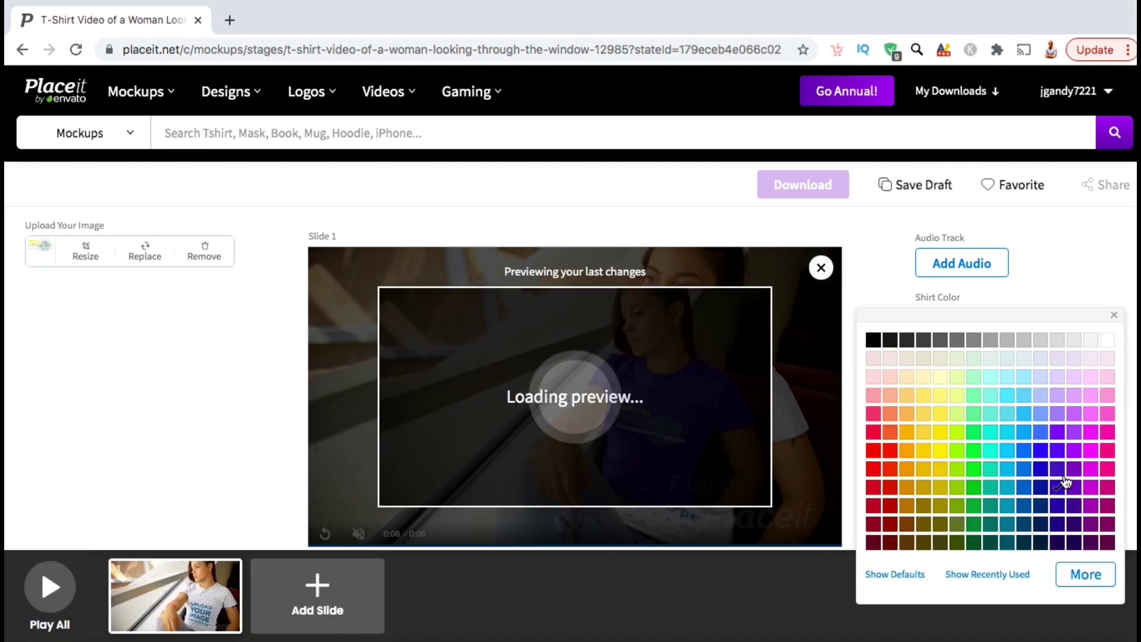
left_click(1050, 284)
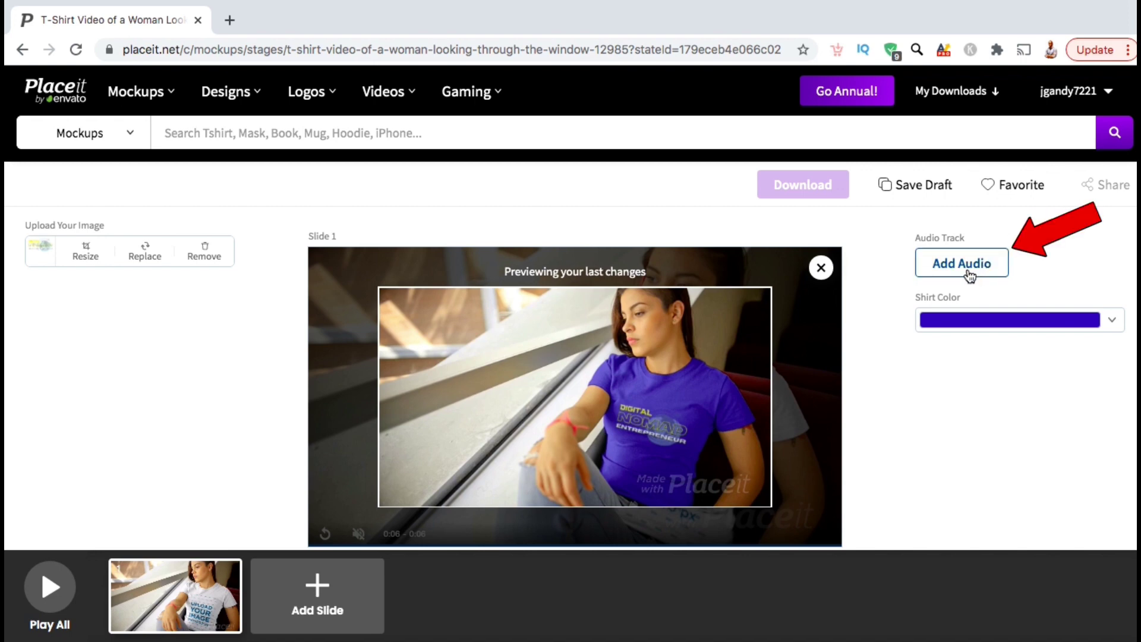
- Preview Cinematic tracks like Grabbing and Focus On Yourself, then select 'This Is What I'm Fighting For'
left_click(969, 273)
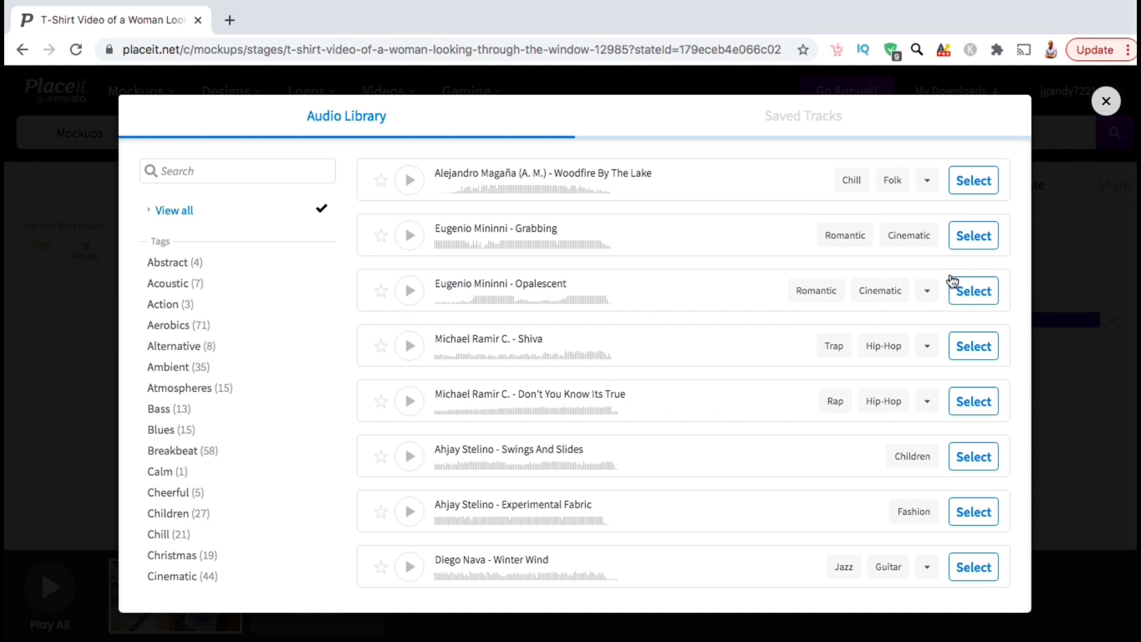
left_click(927, 291)
scroll(281, 435, "down", 4)
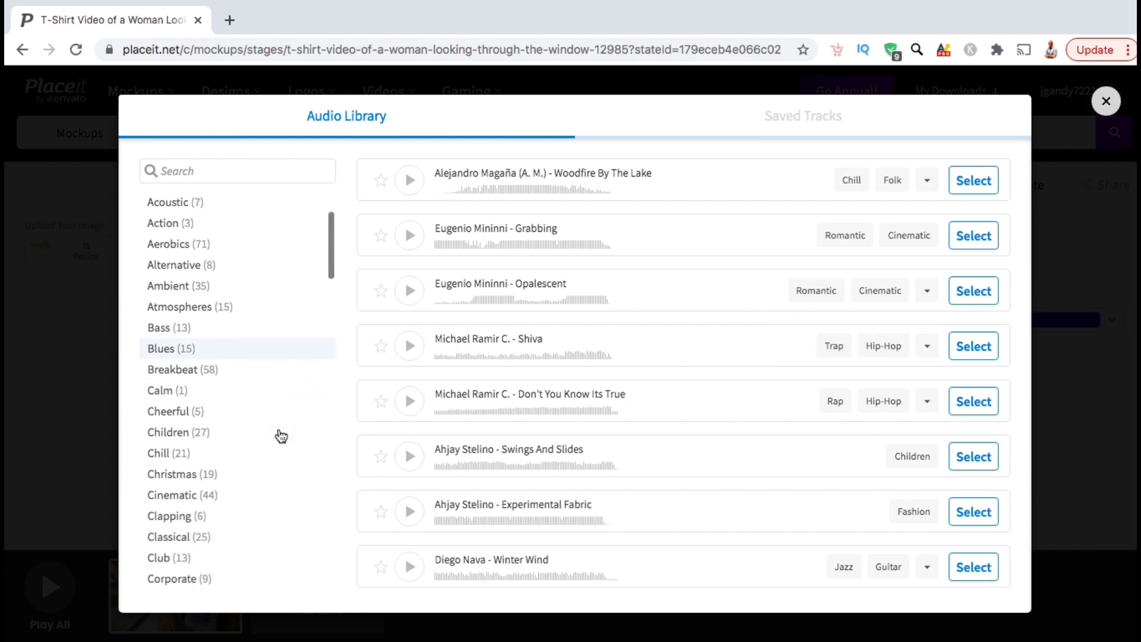
left_click(273, 374)
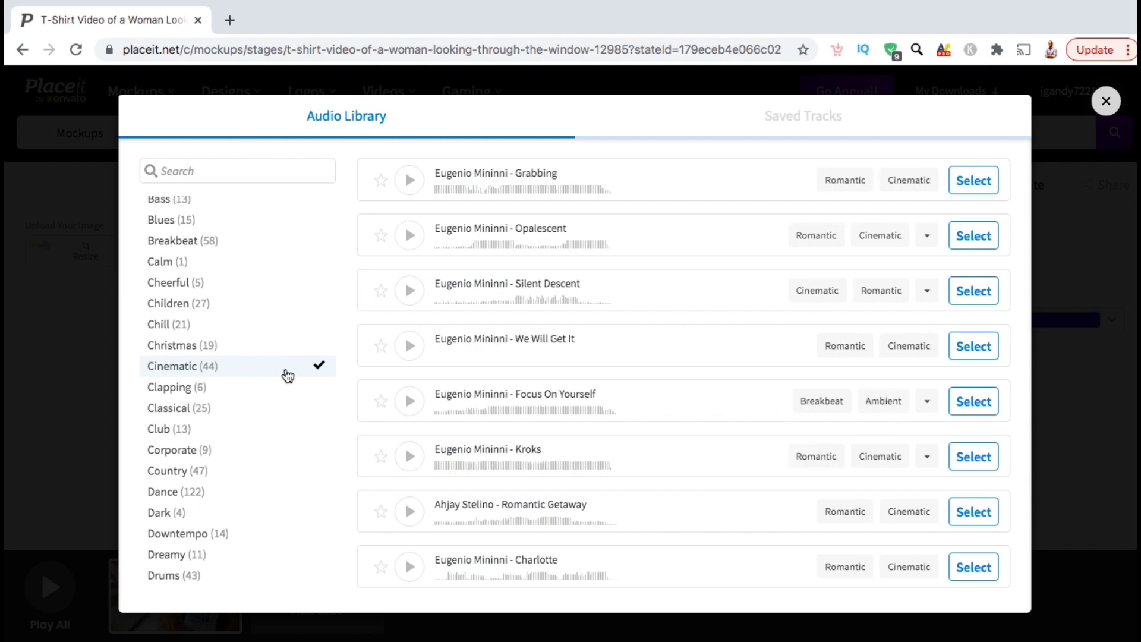
left_click(411, 181)
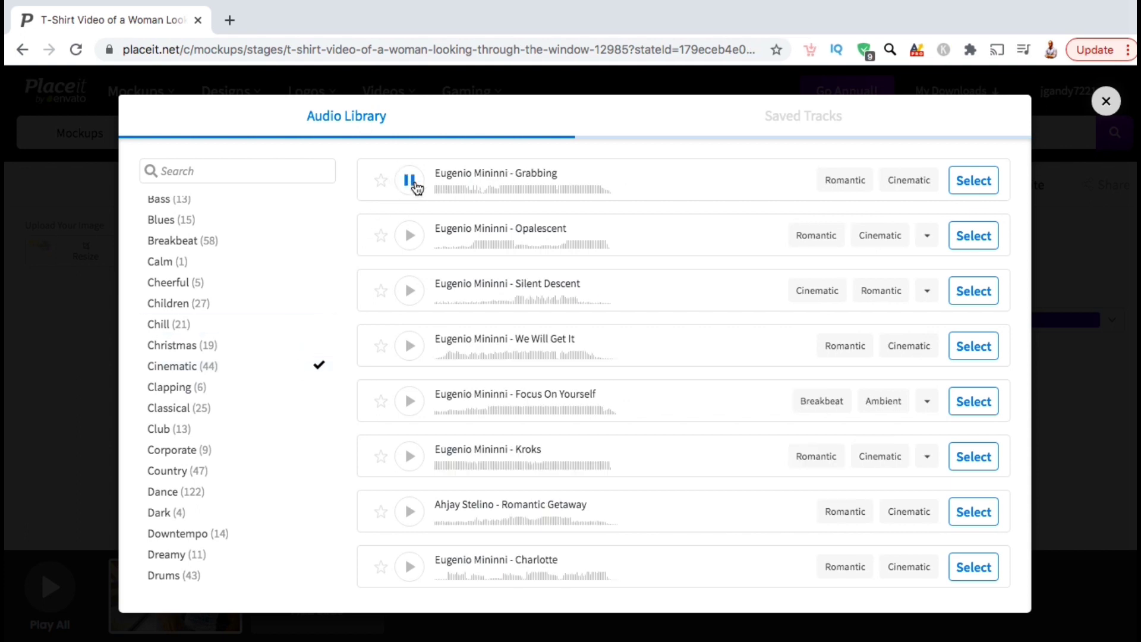
left_click(410, 401)
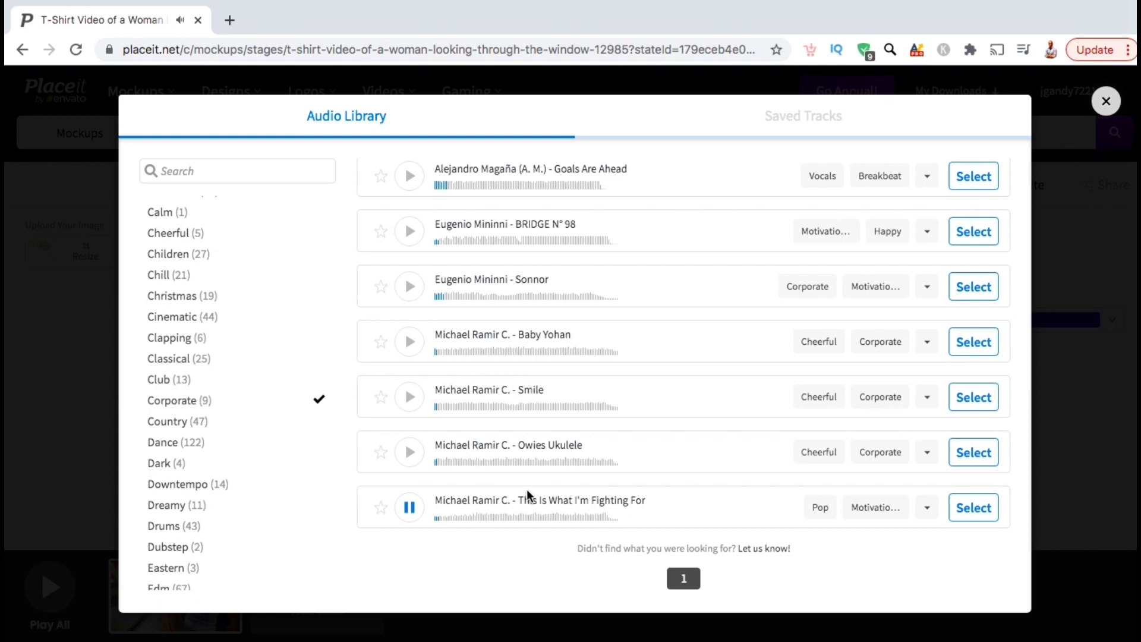
left_click(970, 510)
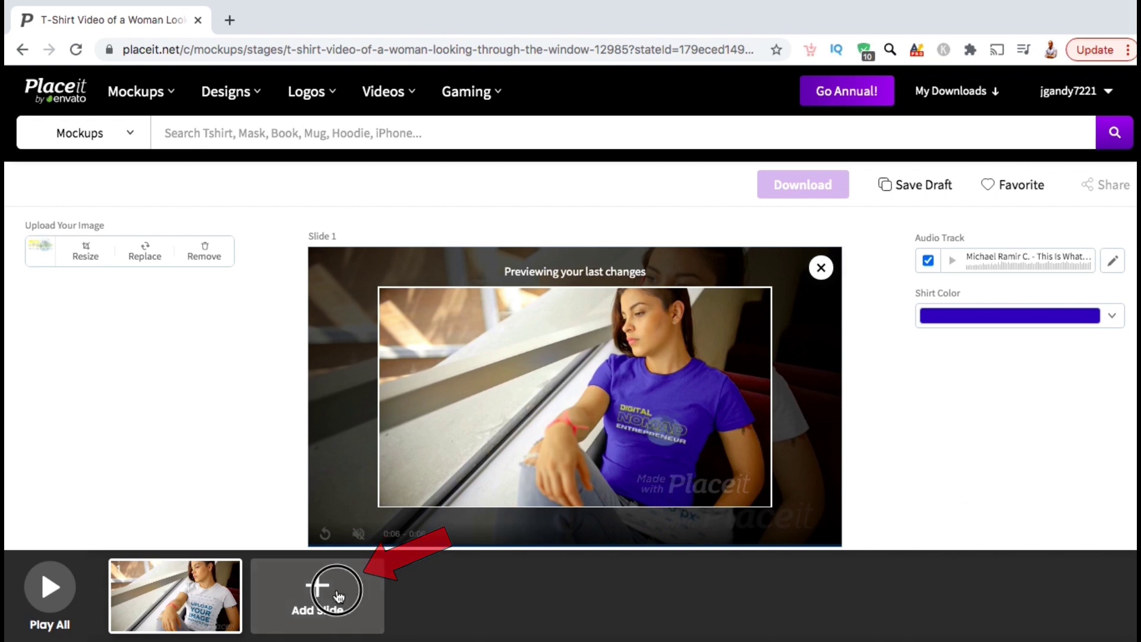
- Add a second slide using the man-by-the-car mockup found by searching 'video'
left_click(338, 596)
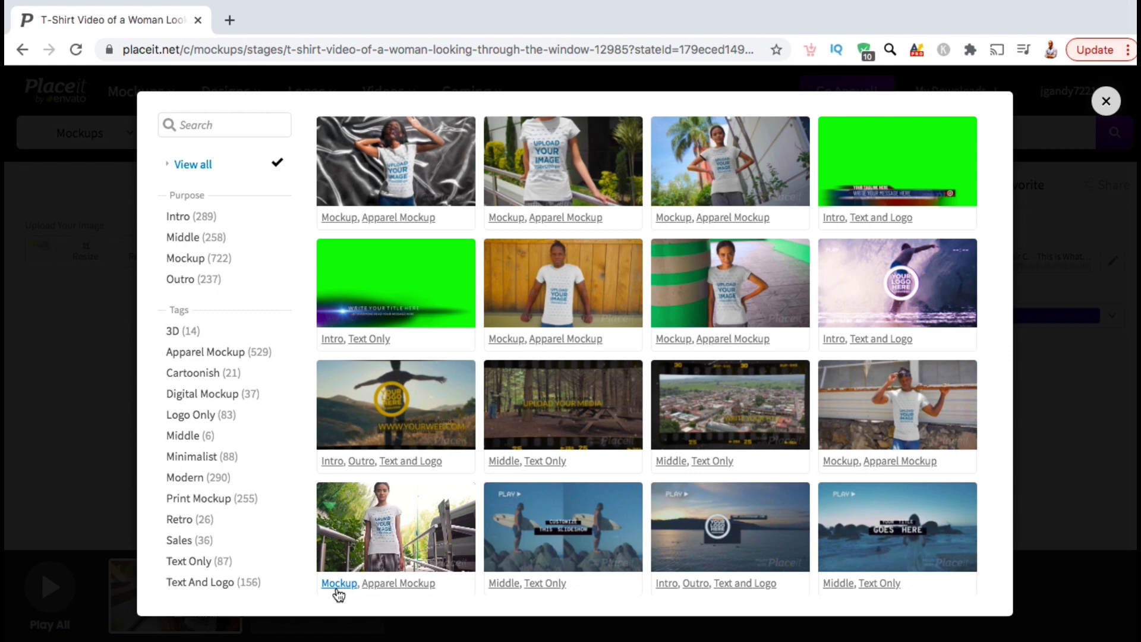
scroll(591, 400, "down", 1)
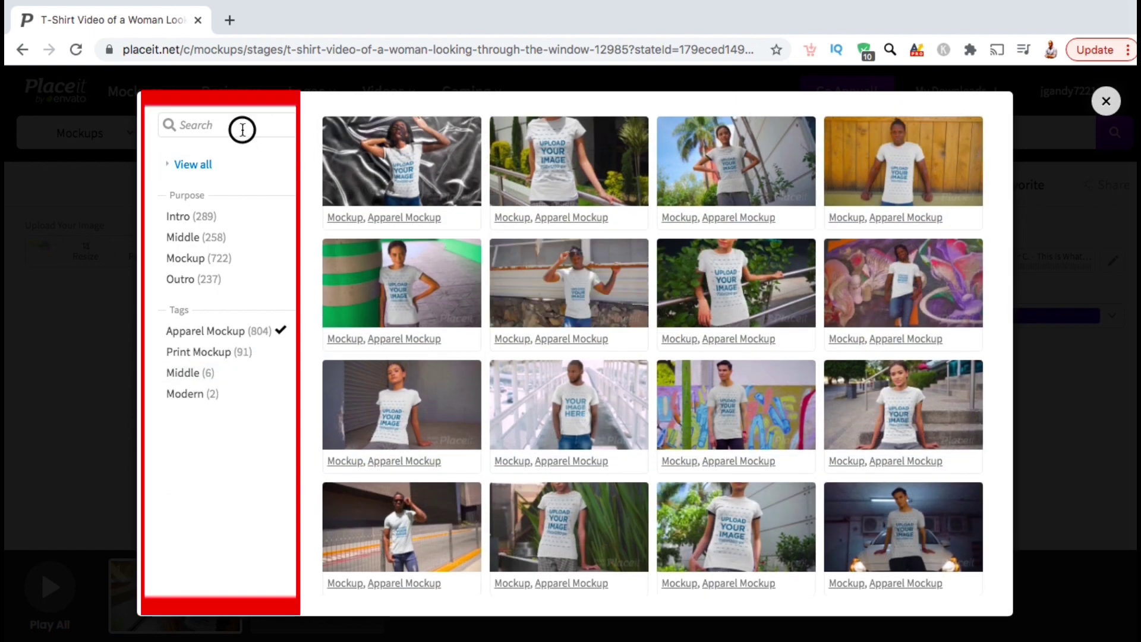
left_click(242, 130)
type("vifro")
key("BackSpace")
key("BackSpace")
key("BackSpace")
type("deo")
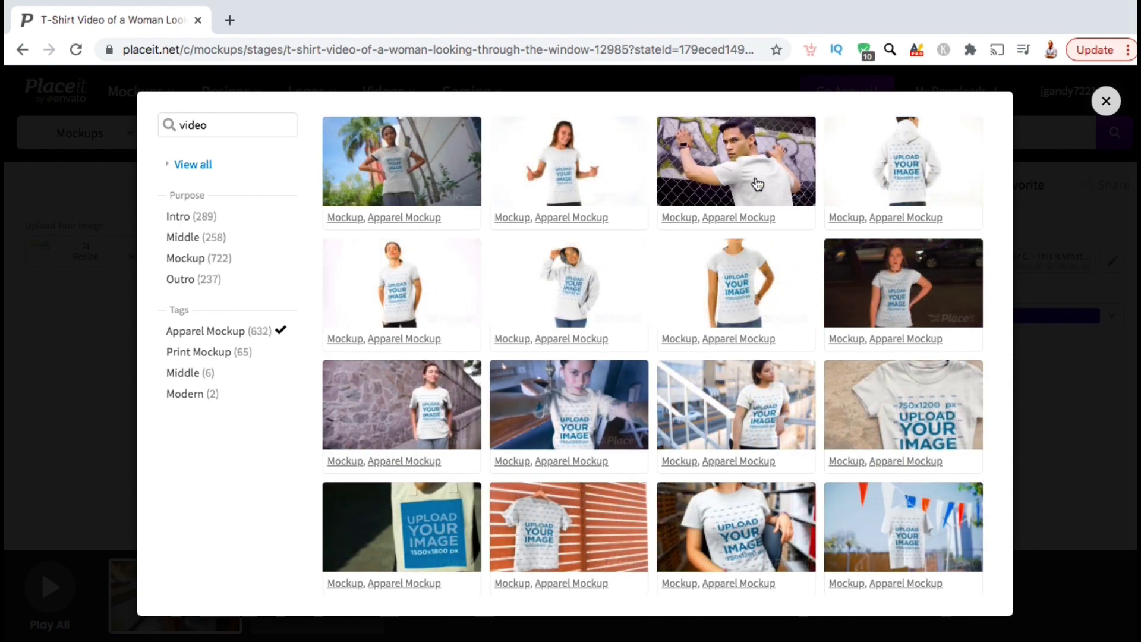
left_click(756, 182)
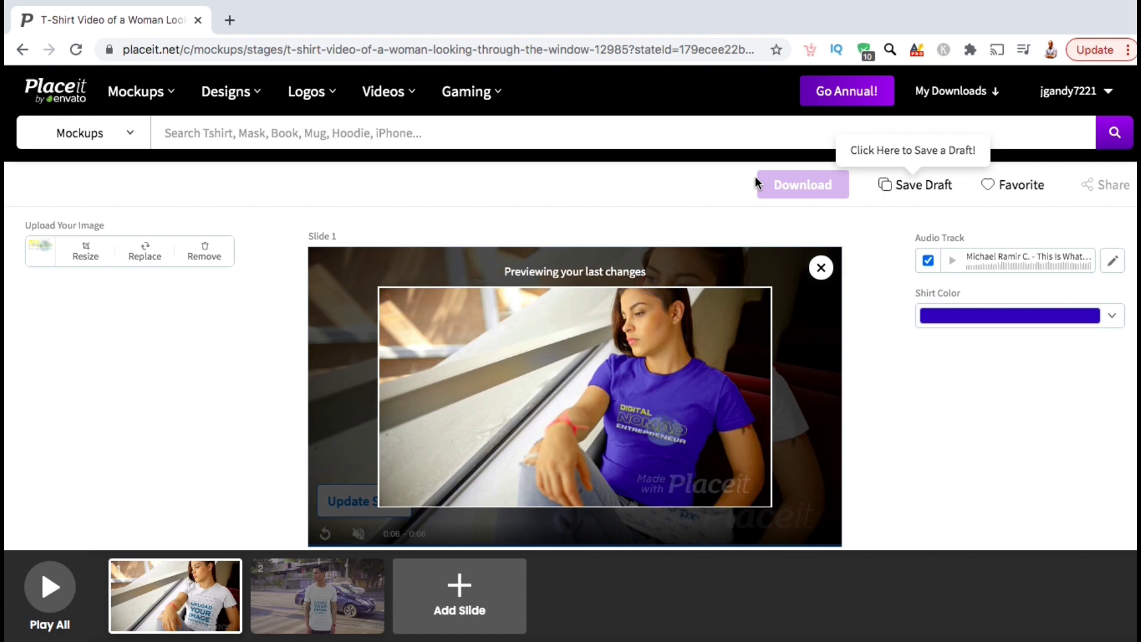
- Make the man's shirt on slide 2 red and preview both slides together
mouse_move(331, 594)
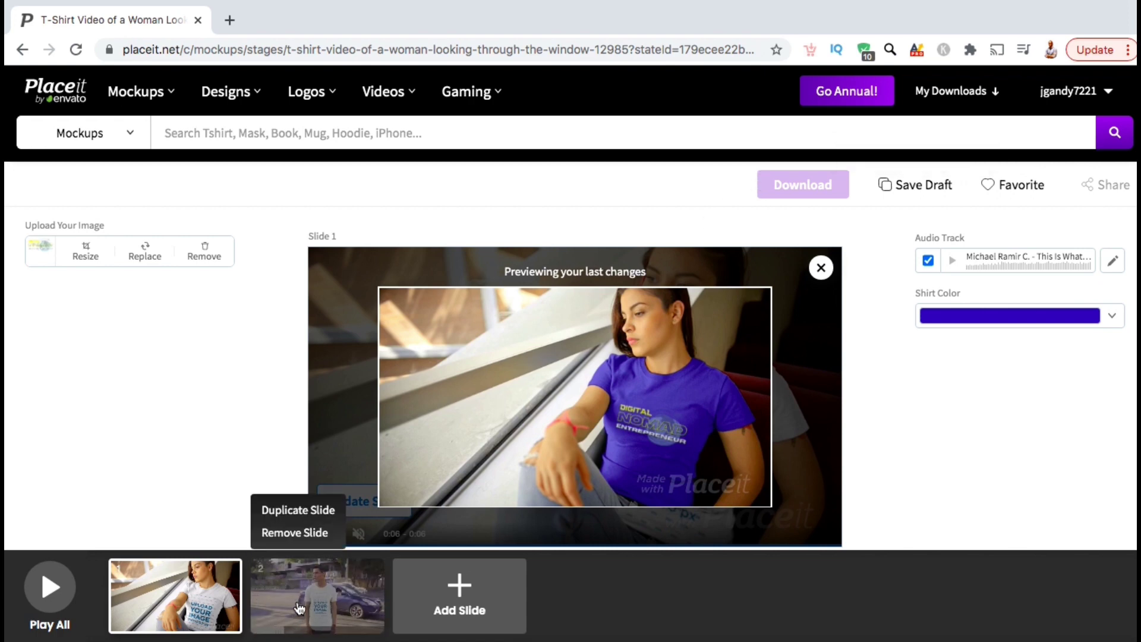
left_click(300, 591)
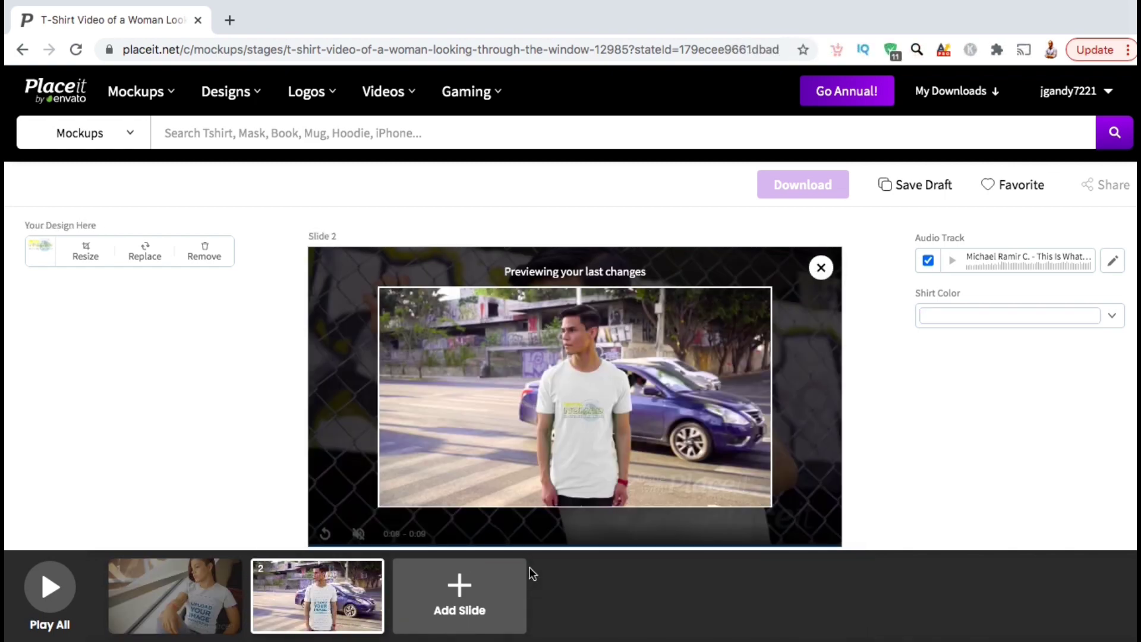
left_click(1011, 316)
left_click(874, 447)
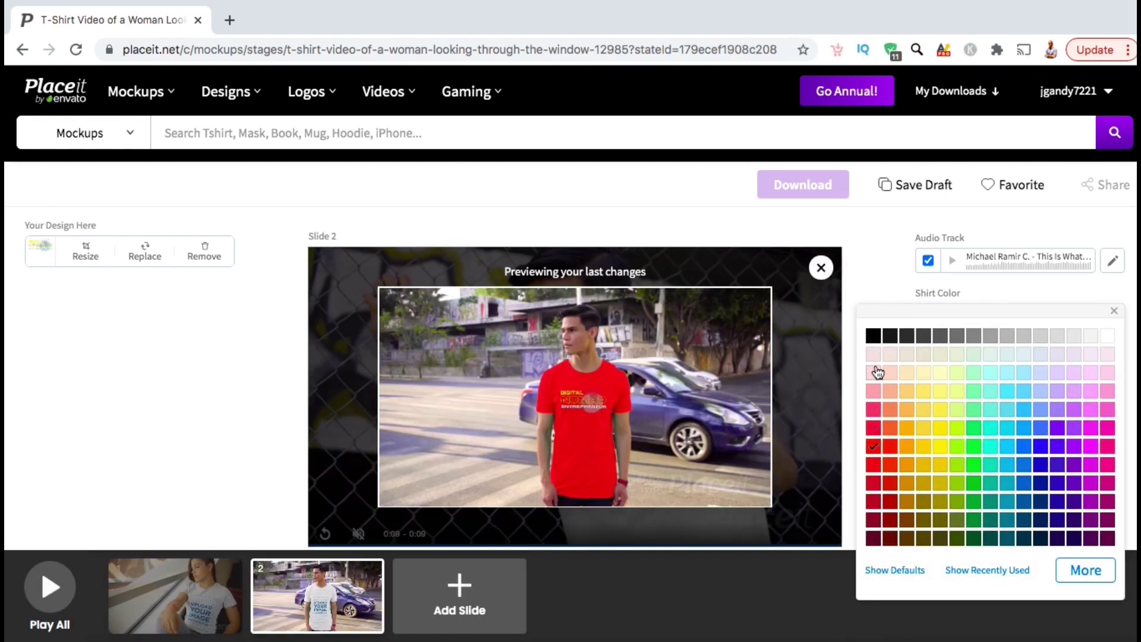
left_click(874, 286)
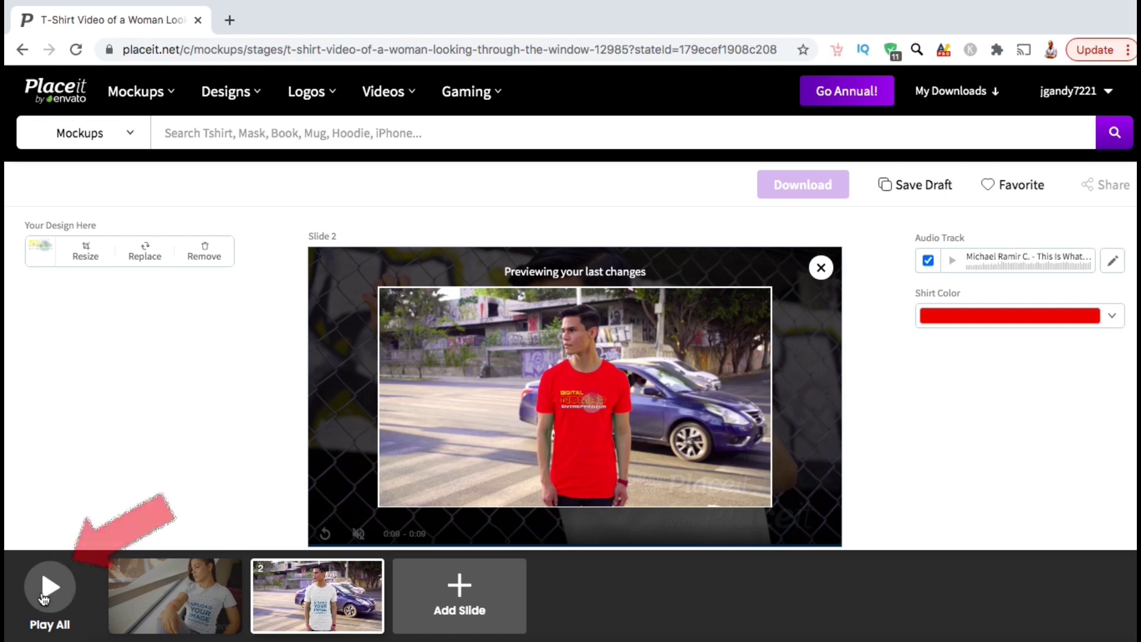
left_click(60, 591)
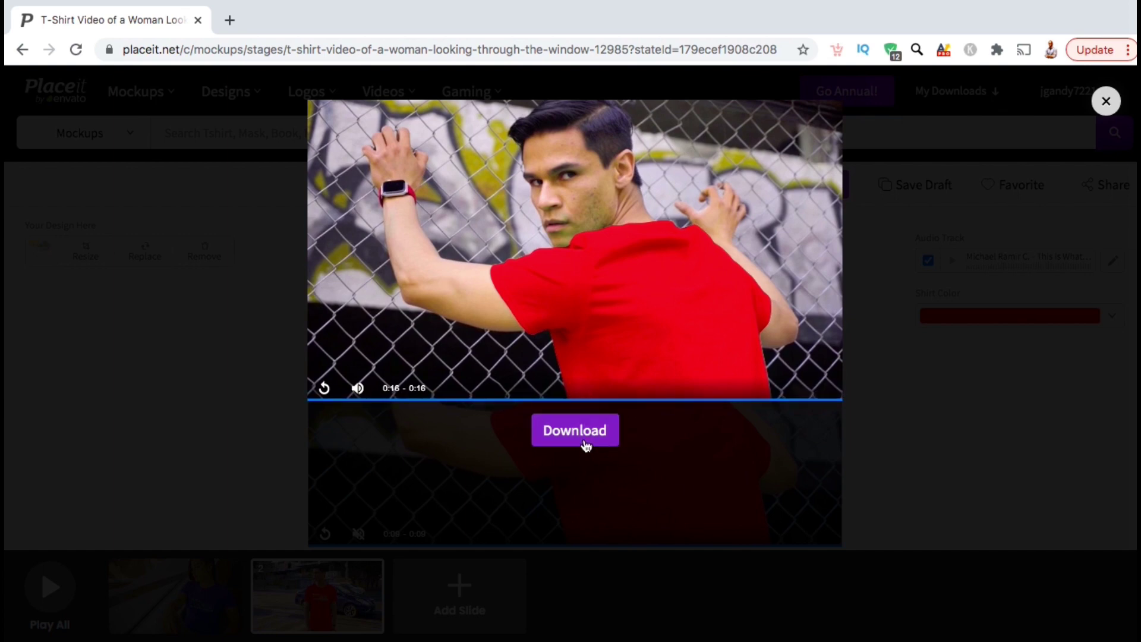
- Download the two-slide video as an MP4 and open it maximised in QuickTime
left_click(585, 444)
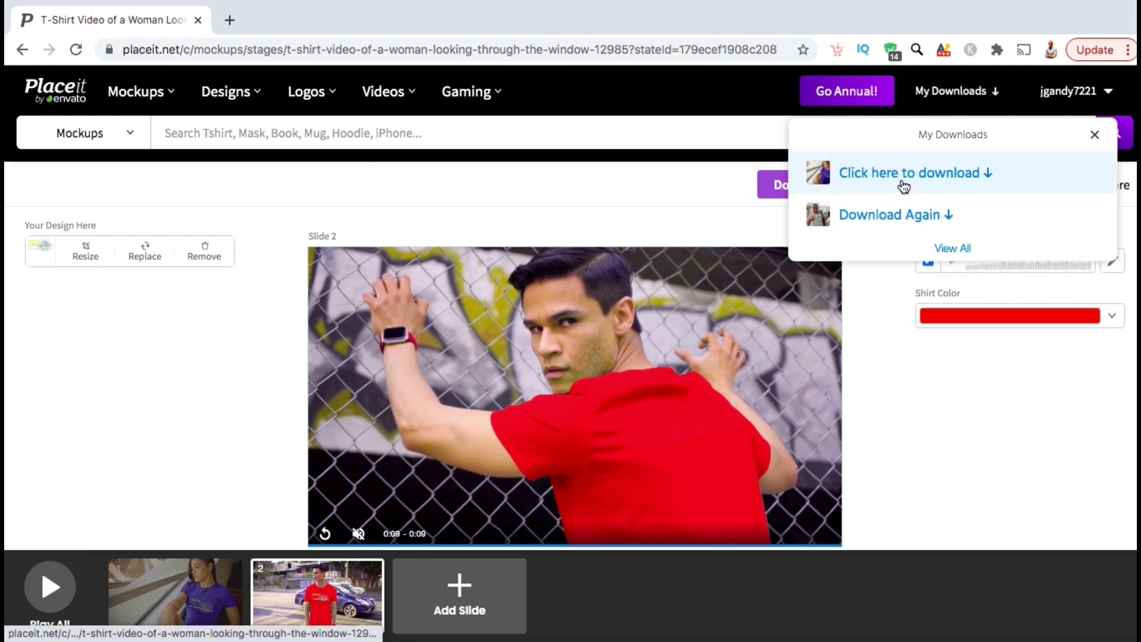
left_click(903, 176)
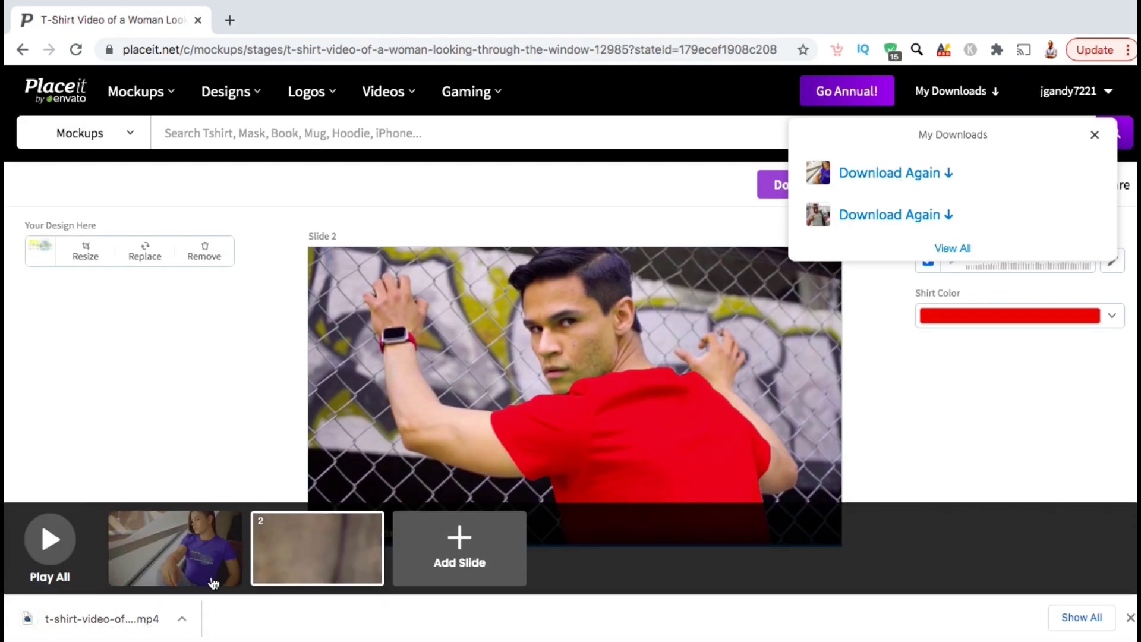
left_click(183, 623)
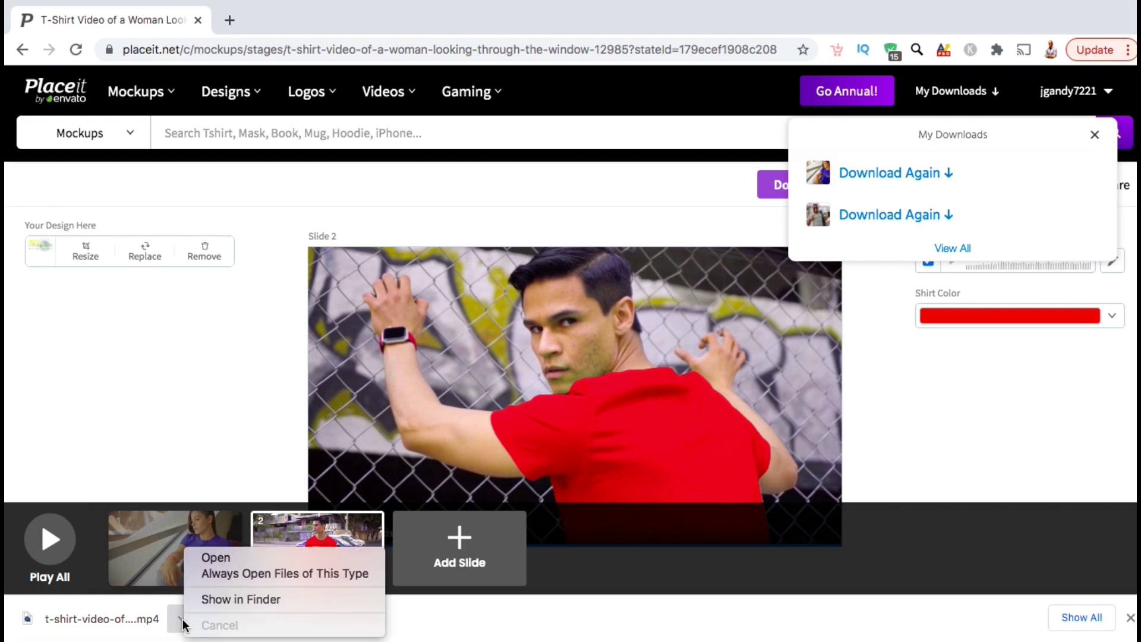
left_click(218, 553)
left_click(90, 28)
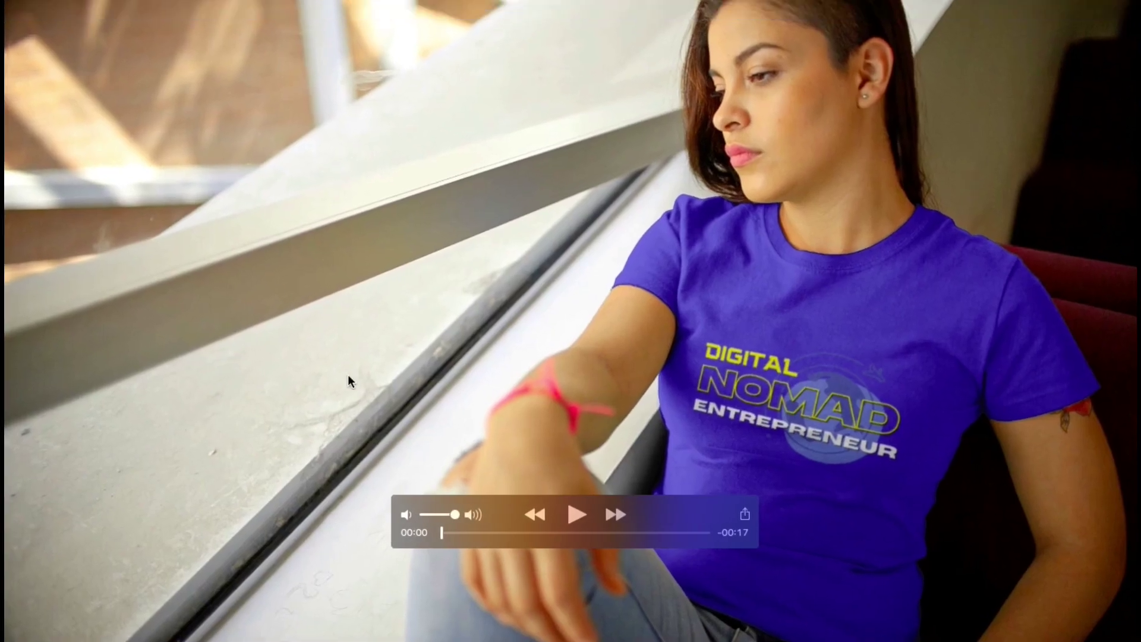
- Play the downloaded T-shirt video in QuickTime Player
left_click(576, 515)
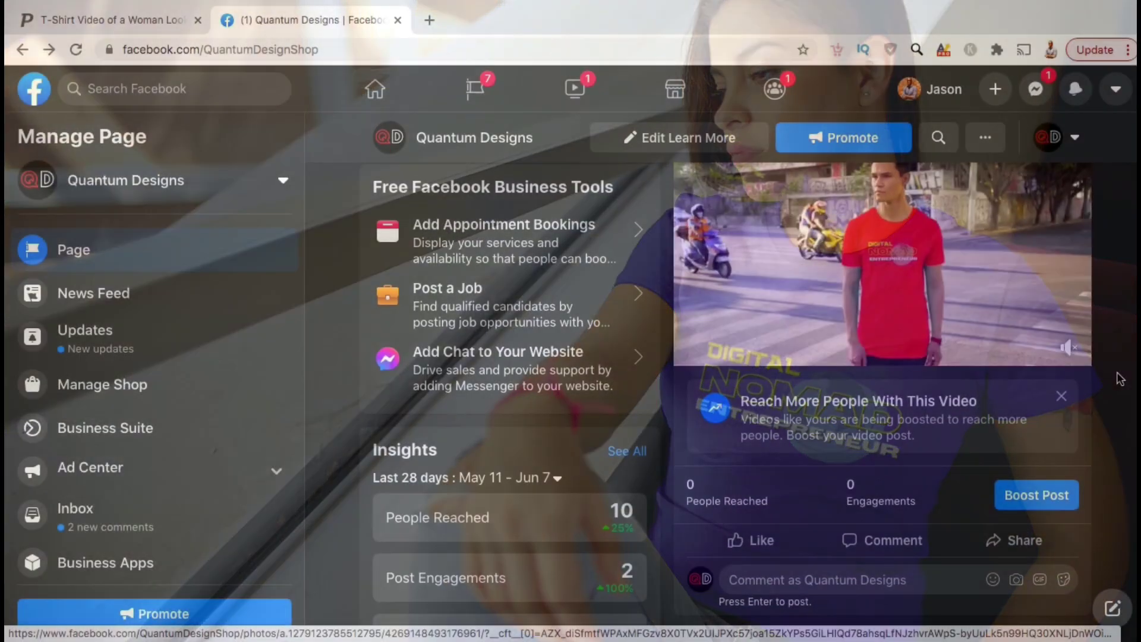
- Open the post's video in the theater viewer, expand its description, and follow Shop Now
scroll(1117, 378, "up", 4)
scroll(1120, 378, "up", 1)
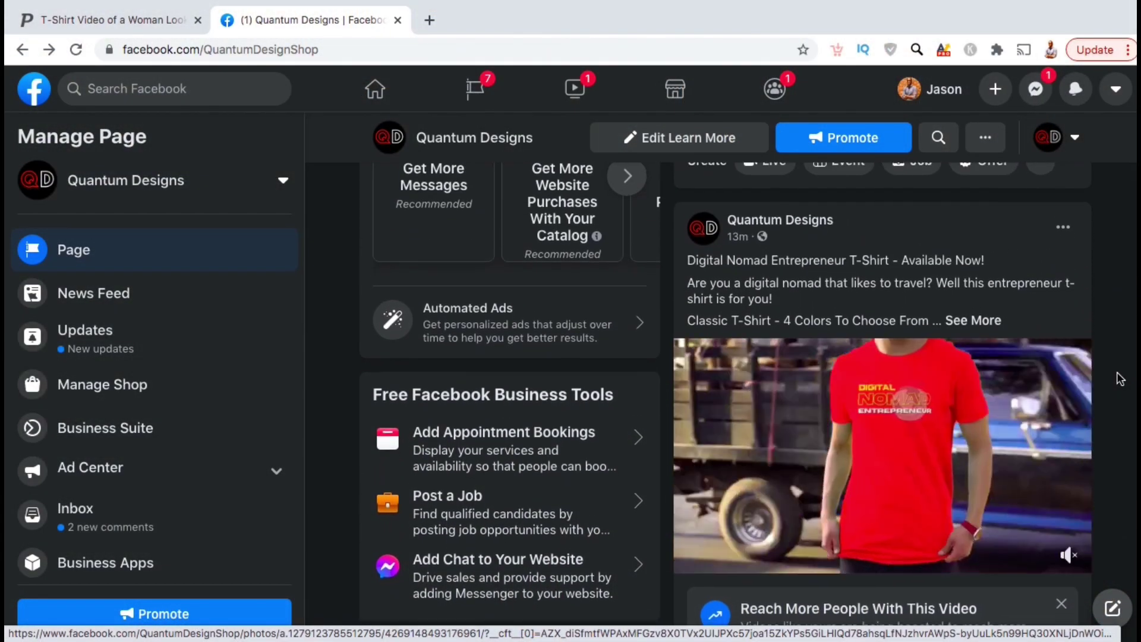
left_click(1061, 416)
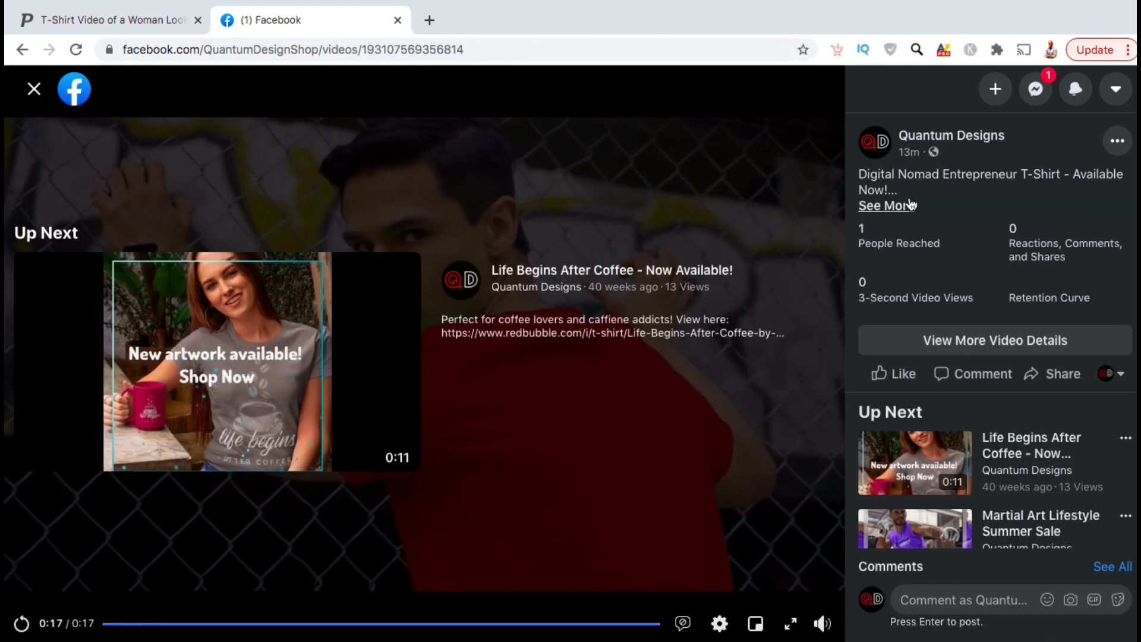
left_click(909, 205)
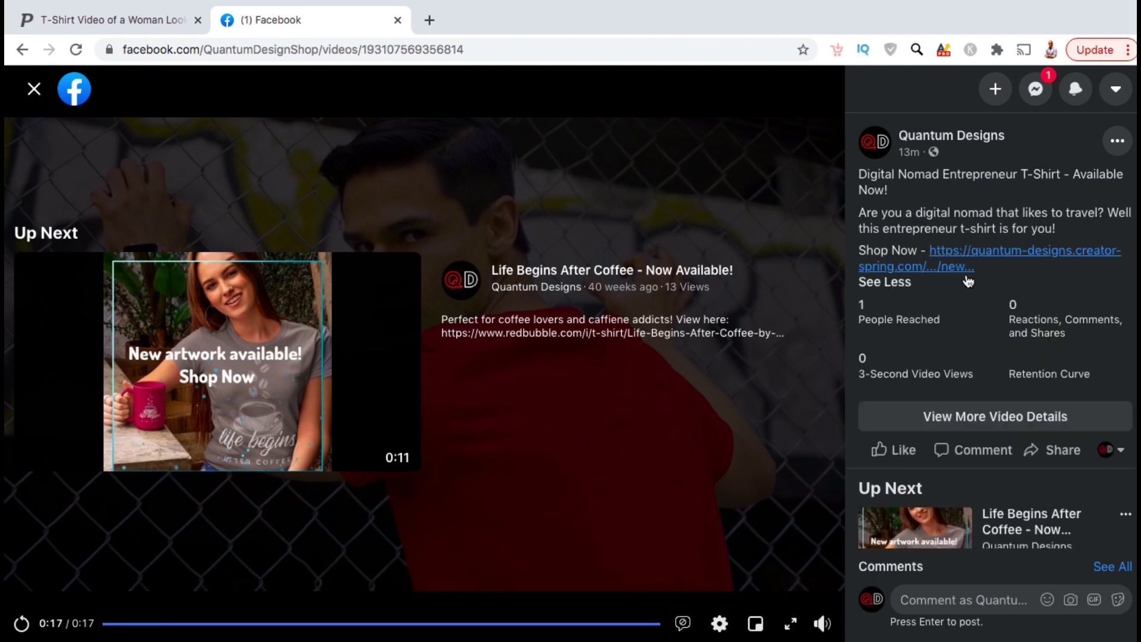
left_click(948, 268)
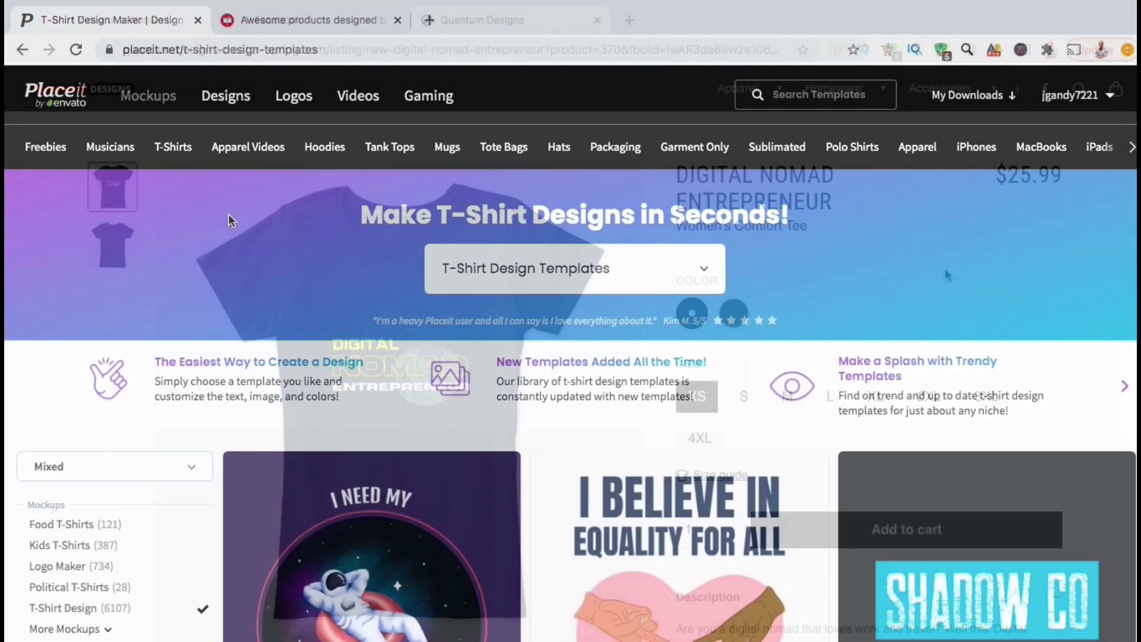
- Open the Japanese warrior mask T-shirt design template
scroll(228, 213, "down", 9)
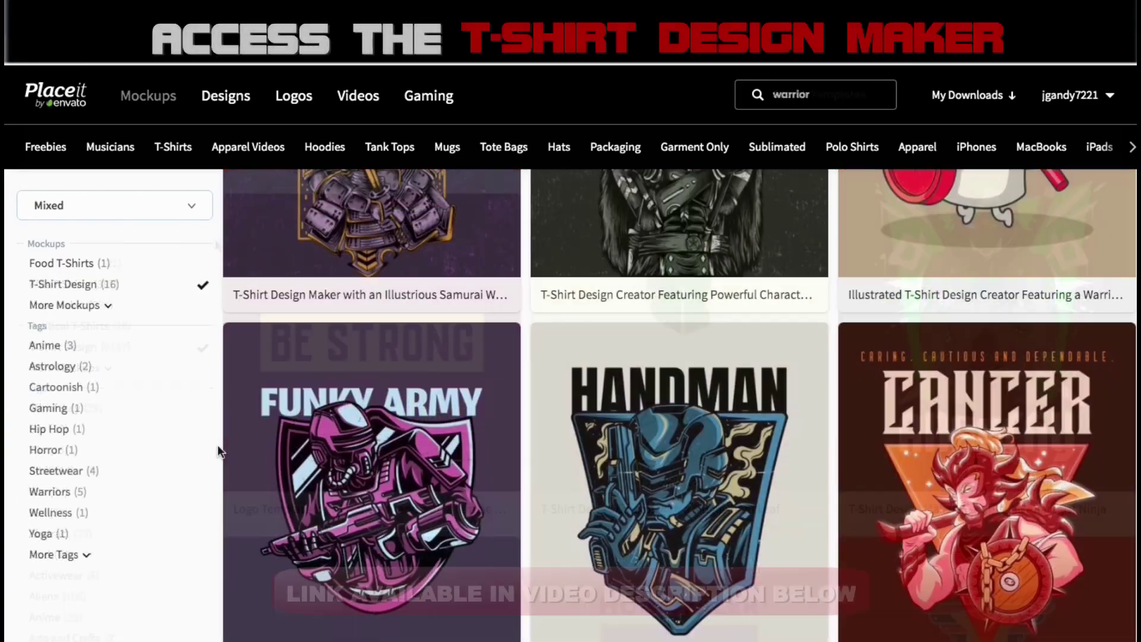
scroll(217, 445, "down", 8)
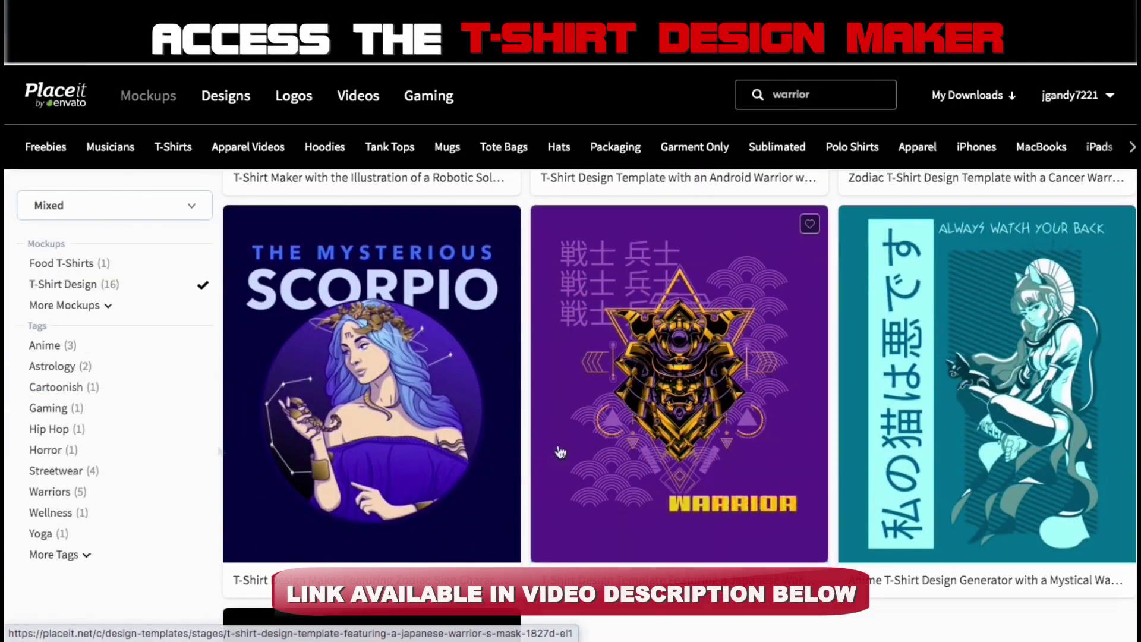
left_click(543, 380)
scroll(293, 405, "down", 3)
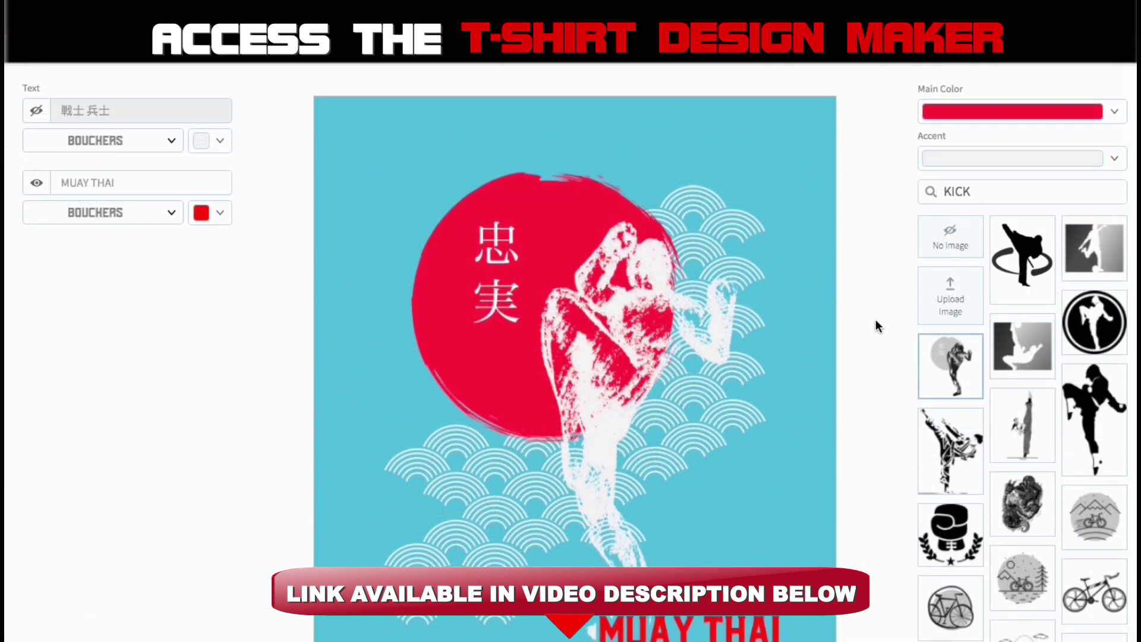
scroll(876, 321, "down", 1)
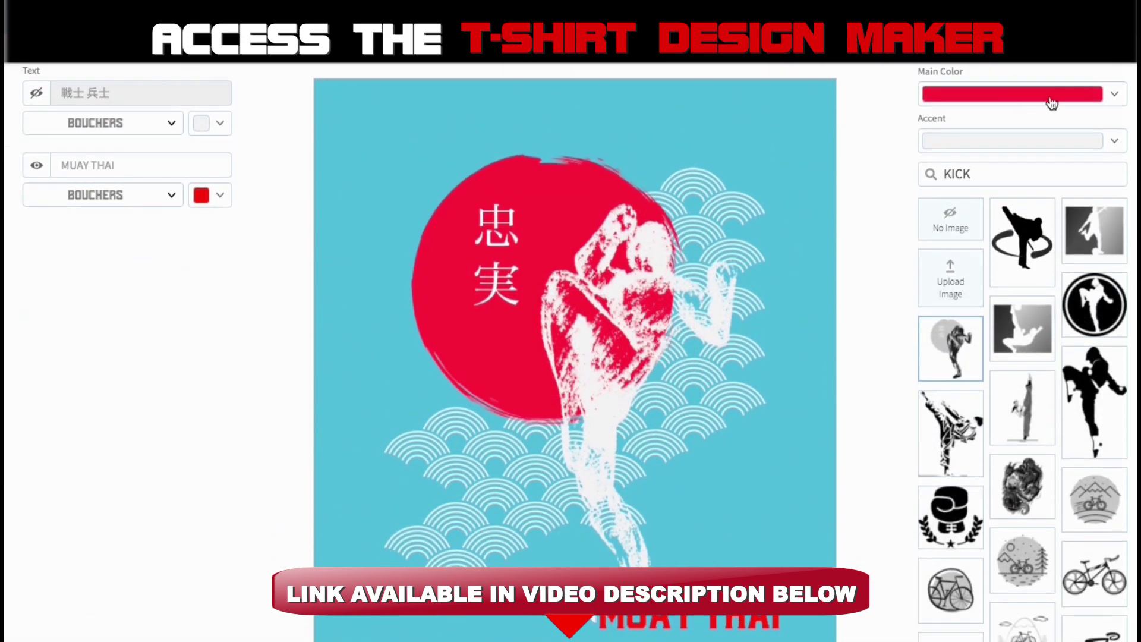
- Set the design's main colour to dark red, then change it to a brighter red
left_click(1046, 101)
left_click(876, 298)
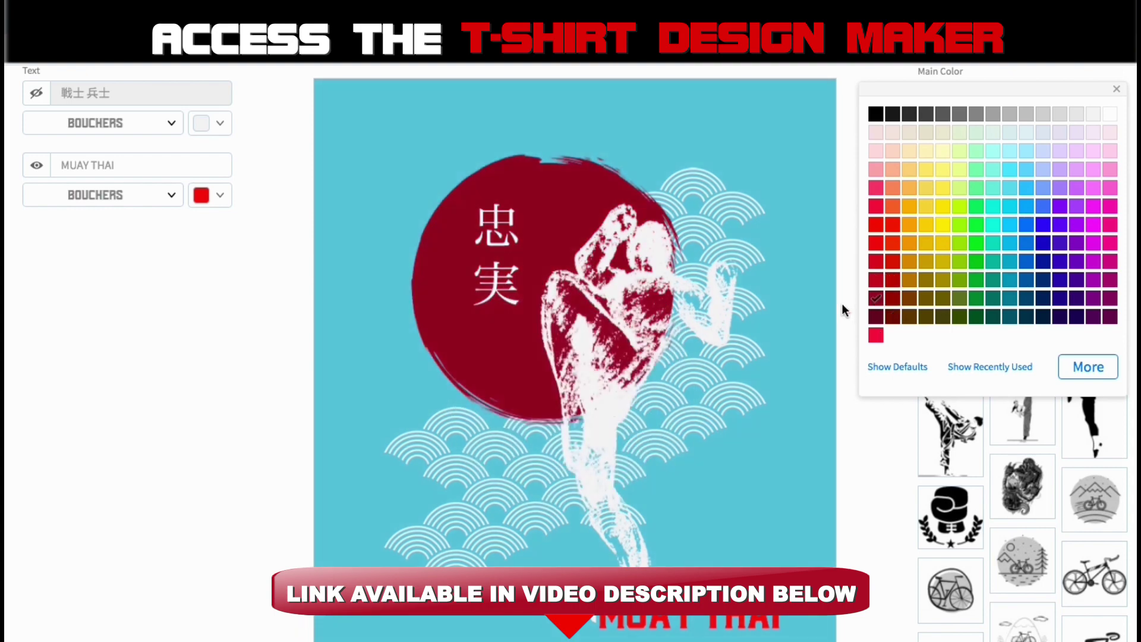
left_click(841, 303)
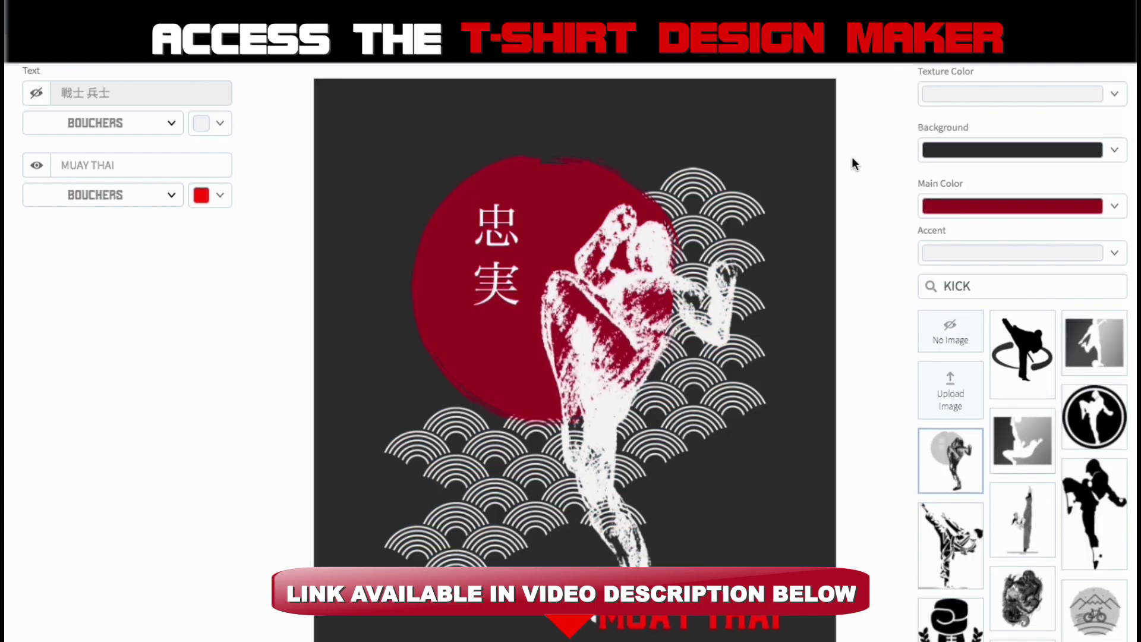
left_click(946, 208)
left_click(884, 404)
left_click(853, 378)
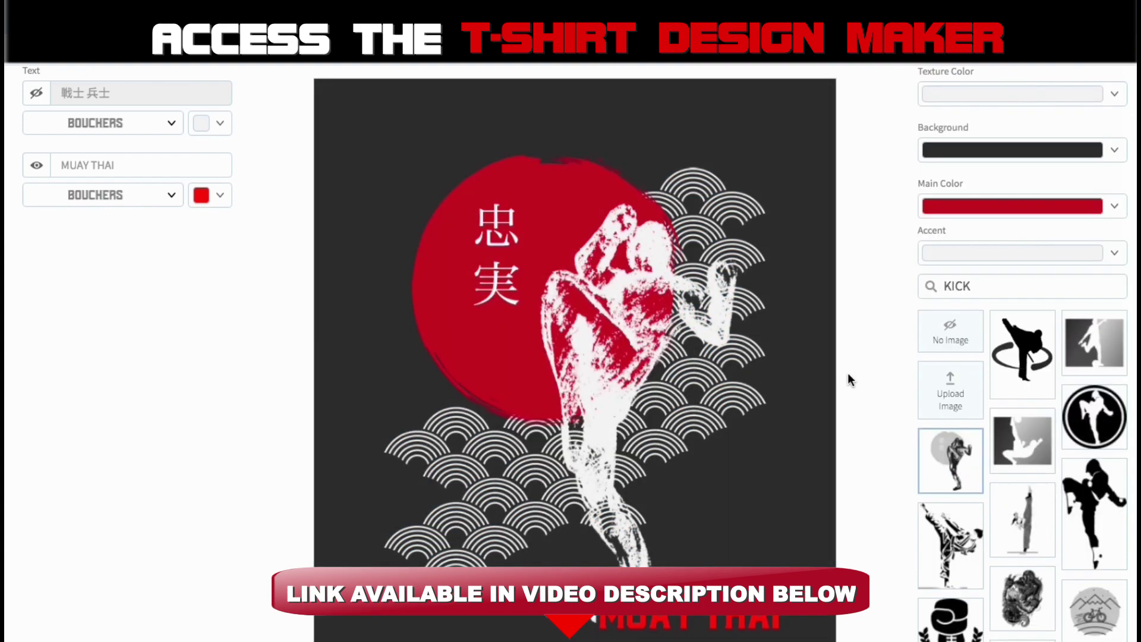